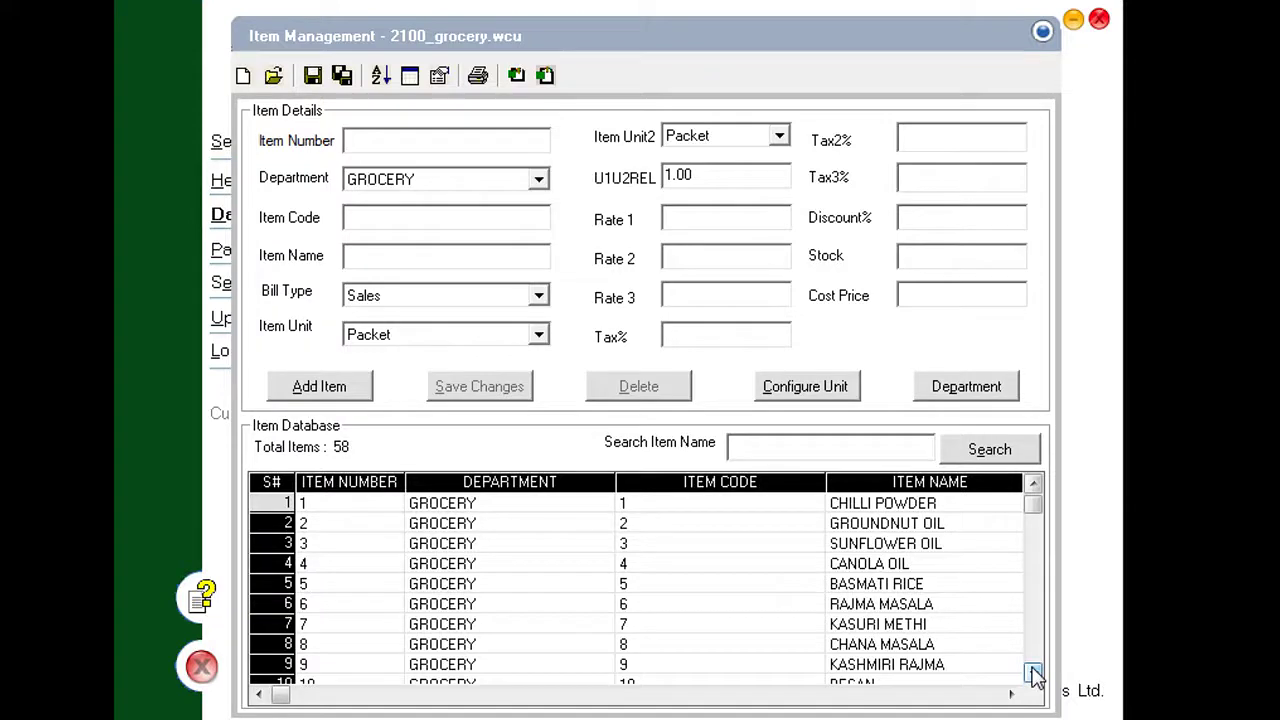
# Step: Look through the item numbers, codes and names listed in the 2100_grocery.wcu item database
pyautogui.click(1033, 673)
pyautogui.click(1033, 673)
pyautogui.click(1033, 673)
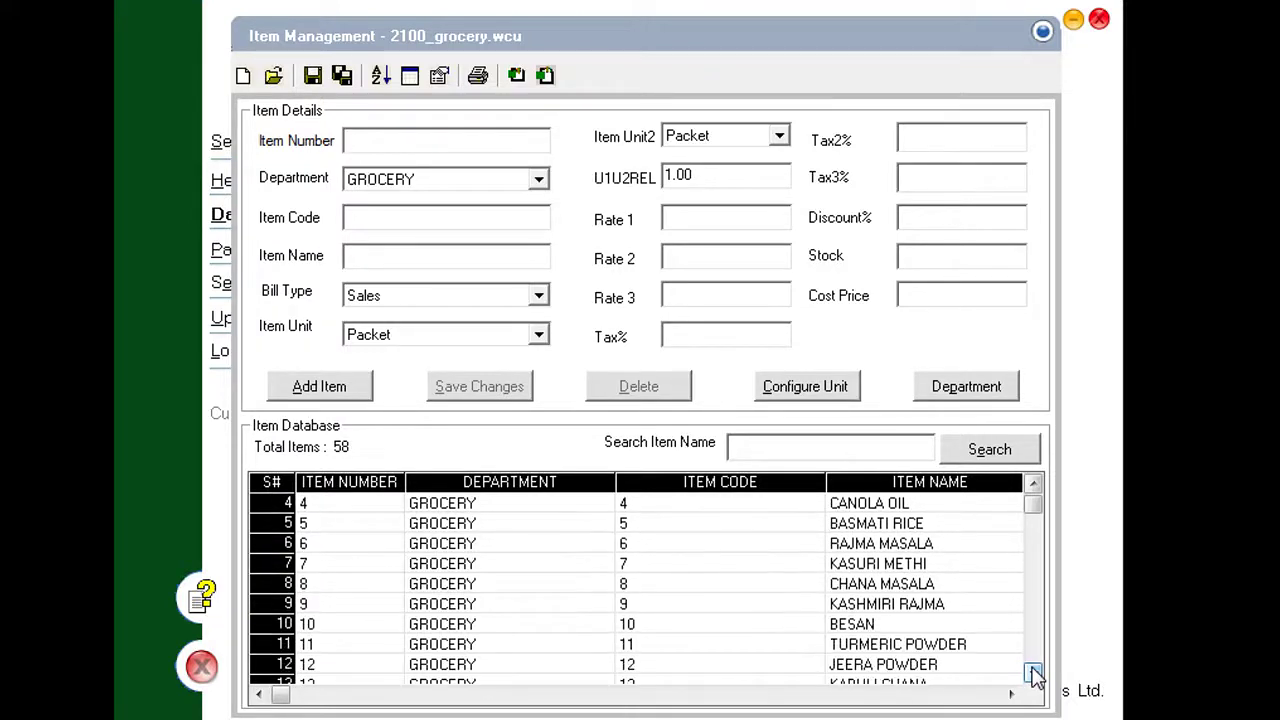
pyautogui.click(1033, 673)
pyautogui.click(1033, 673)
pyautogui.click(1033, 673)
pyautogui.click(1033, 673)
pyautogui.click(1033, 673)
pyautogui.click(1033, 673)
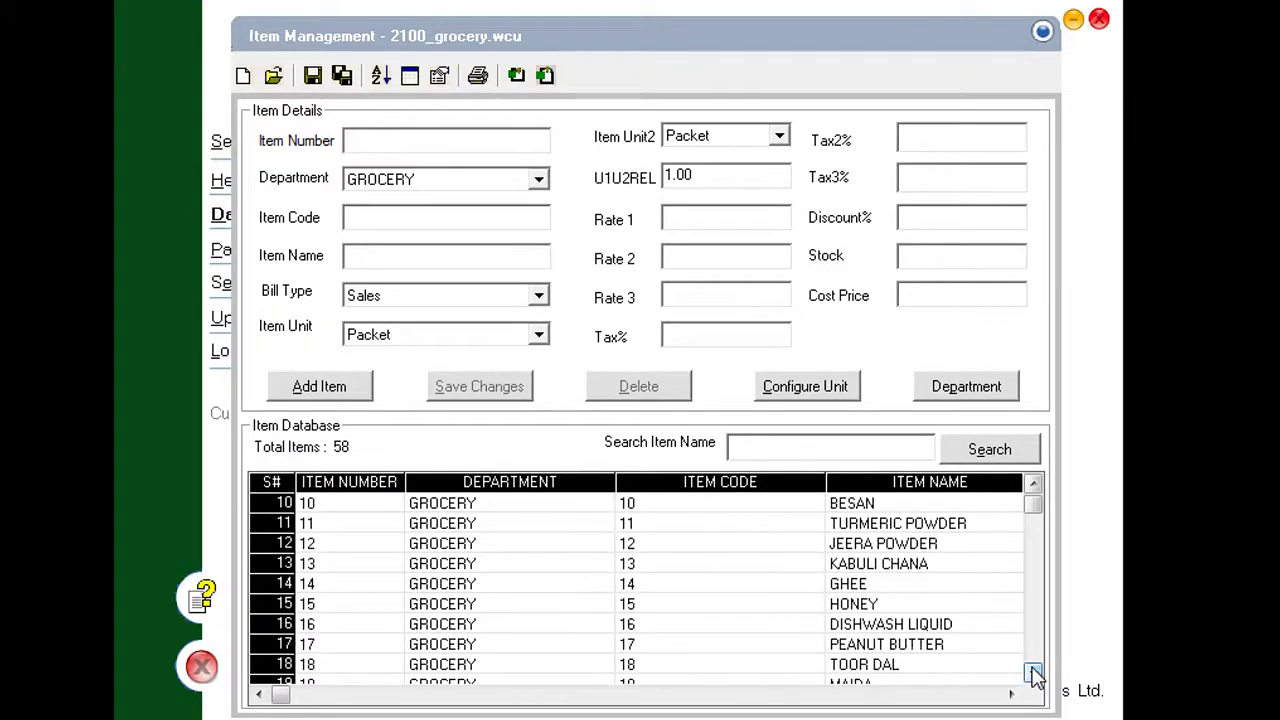
pyautogui.click(1033, 673)
pyautogui.click(1033, 673)
pyautogui.click(1033, 673)
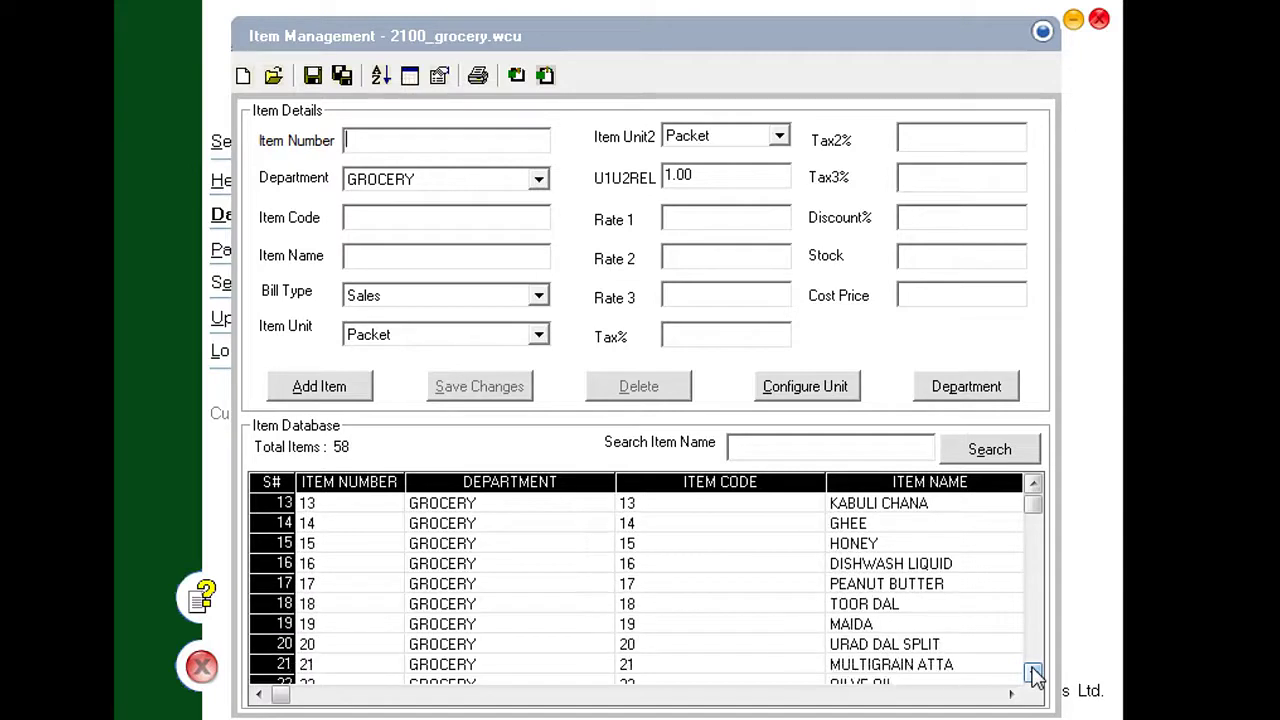
pyautogui.click(1033, 673)
pyautogui.click(1033, 673)
pyautogui.click(1033, 673)
pyautogui.click(1033, 673)
pyautogui.click(1033, 673)
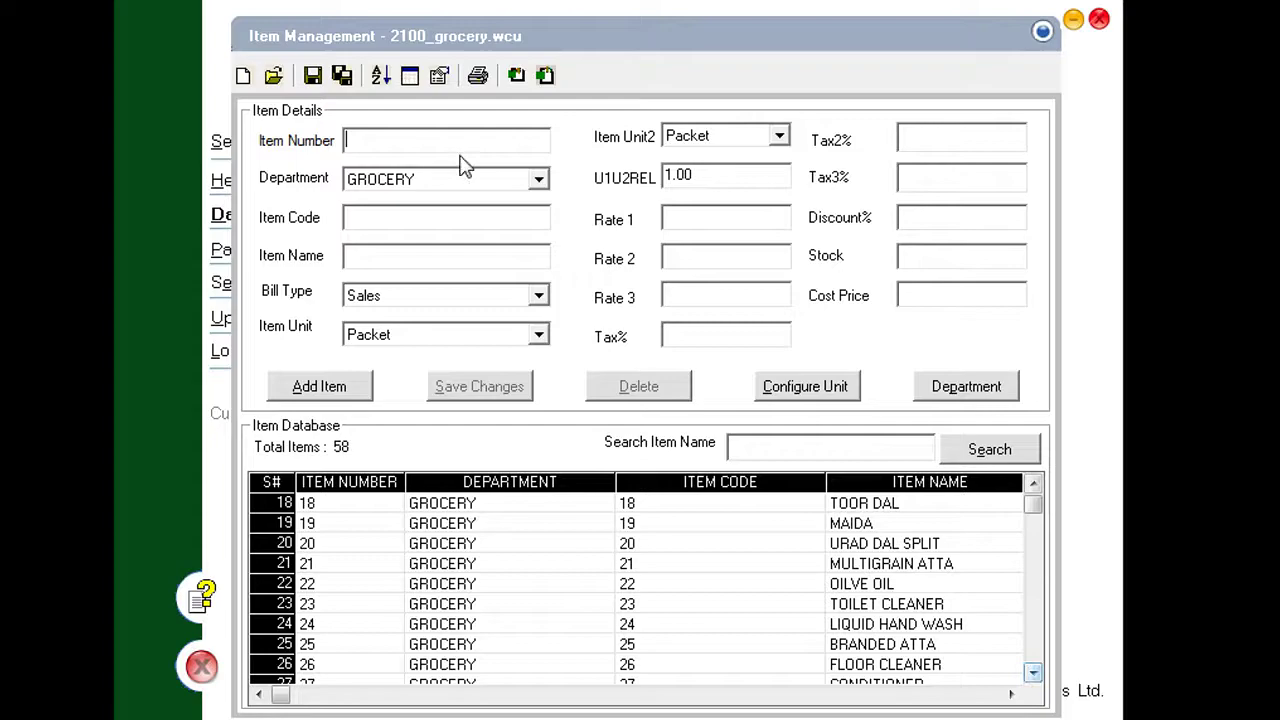
# Step: Switch to Excel and look through the grocery item rows in the GROCERY_2100.xls workbook
pyautogui.click(341, 75)
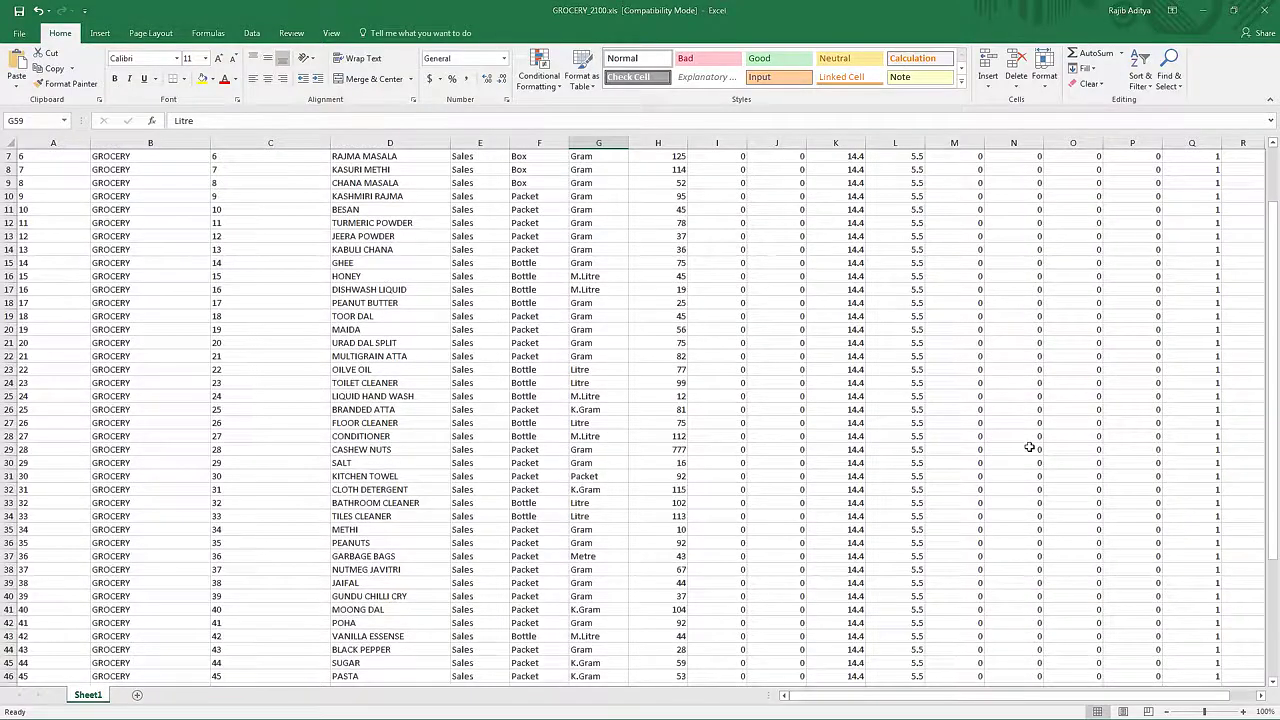
pyautogui.scroll(-2, 1029, 447)
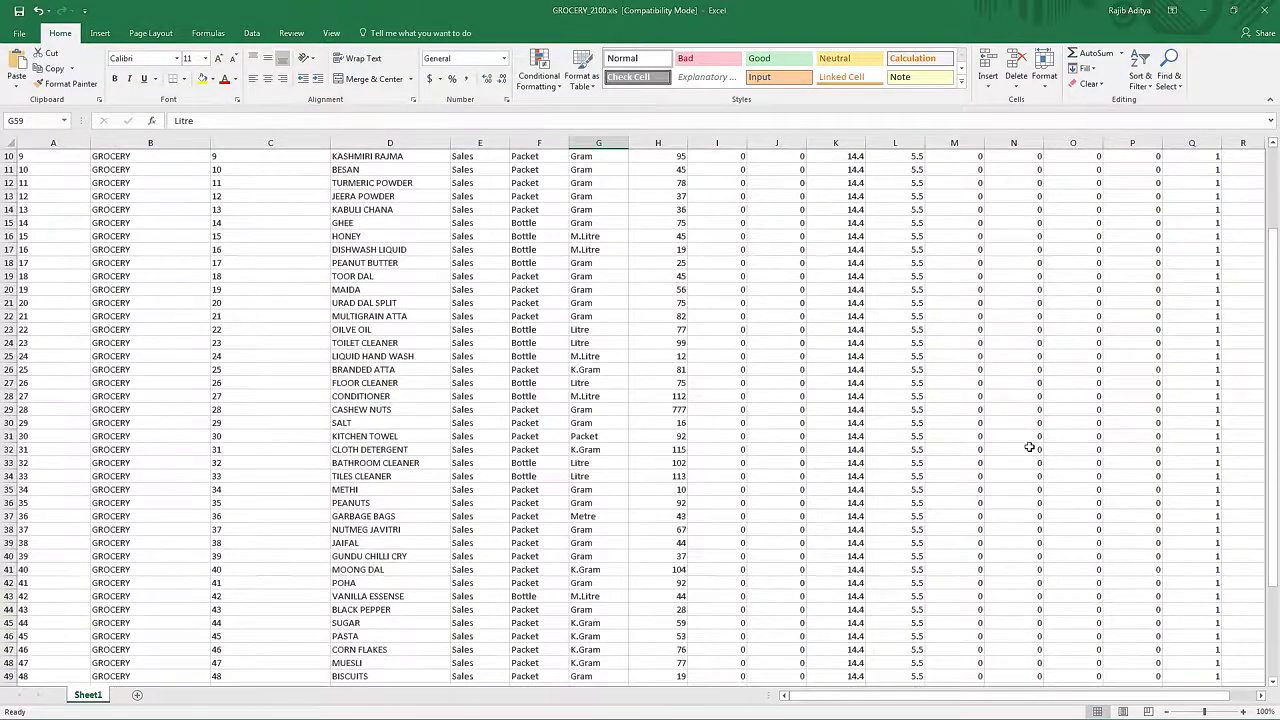
pyautogui.scroll(-3, 1029, 447)
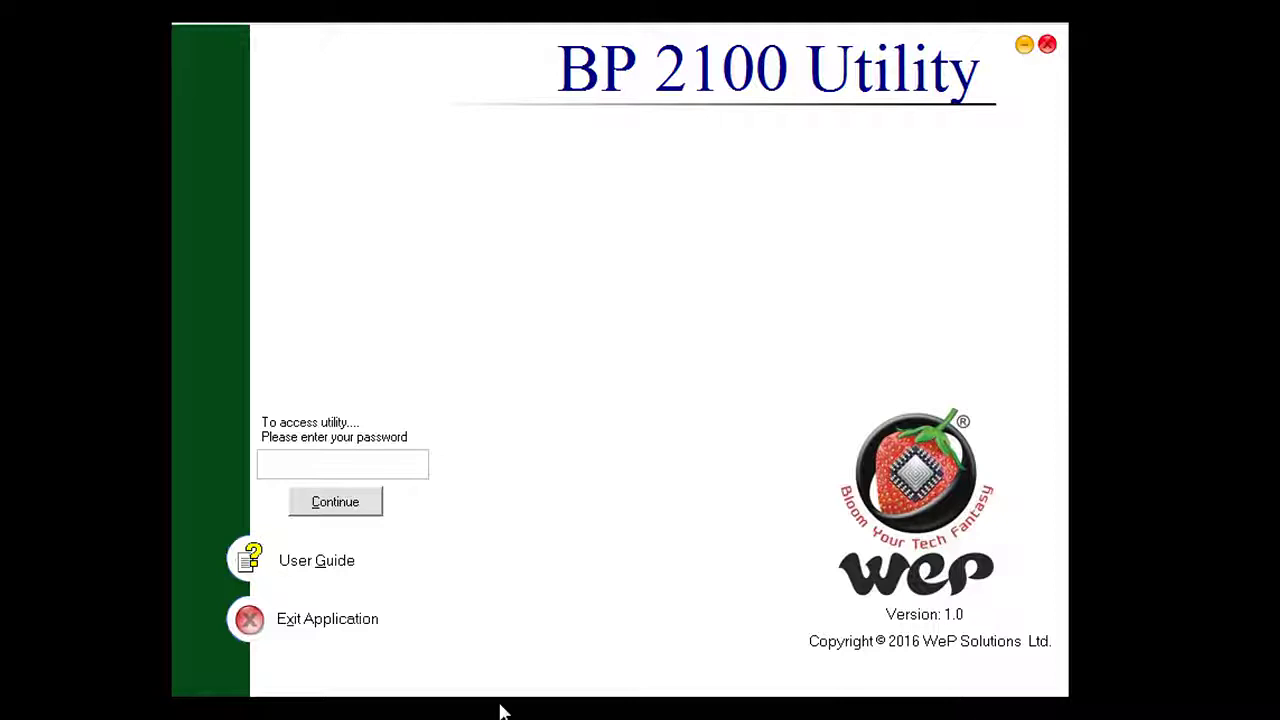
# Step: Switch to the BP 2100 Utility and log in by entering the access password
pyautogui.write('********')
pyautogui.click(370, 510)
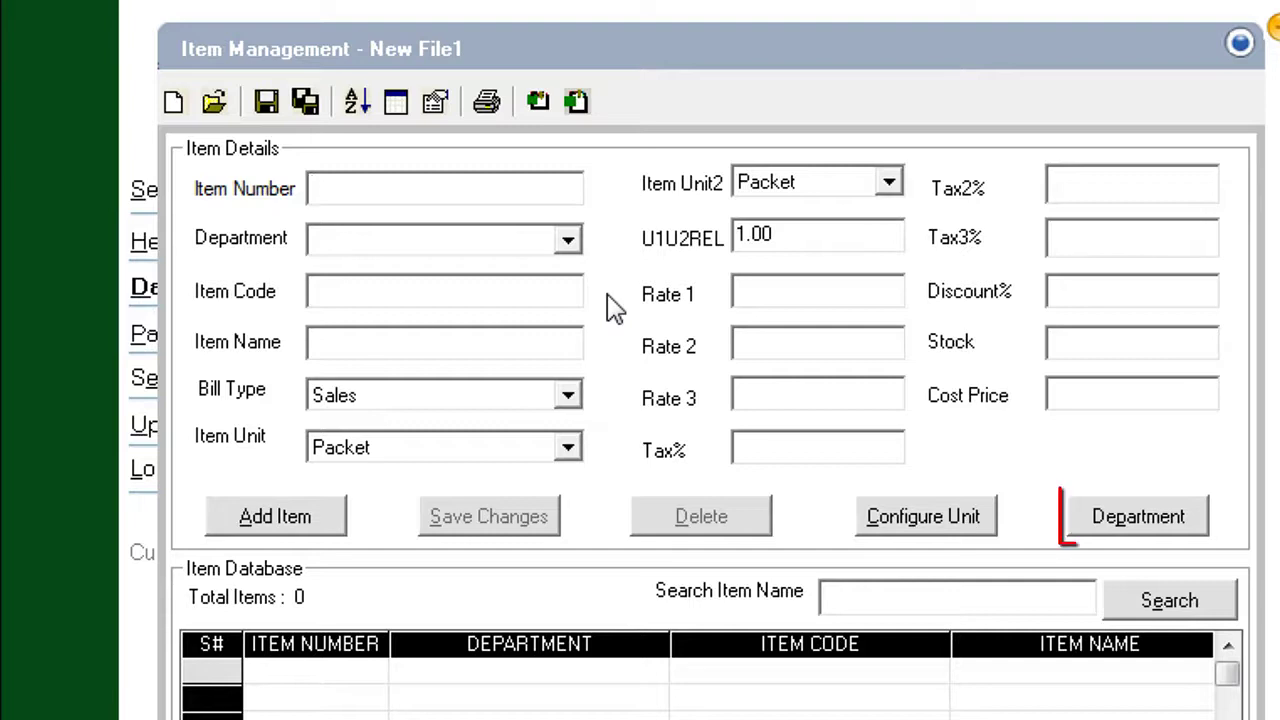
# Step: Add a department named GROCERY to the department list and apply the configuration
pyautogui.click(1083, 530)
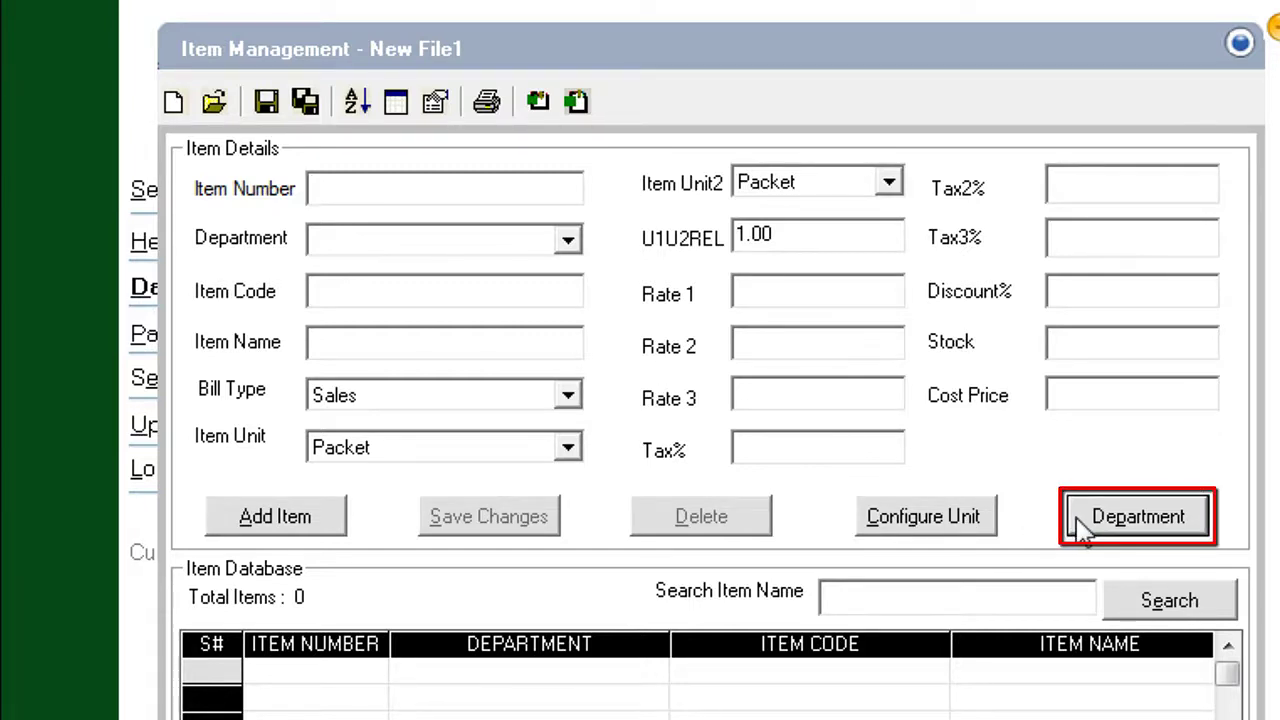
pyautogui.write('GROCERY')
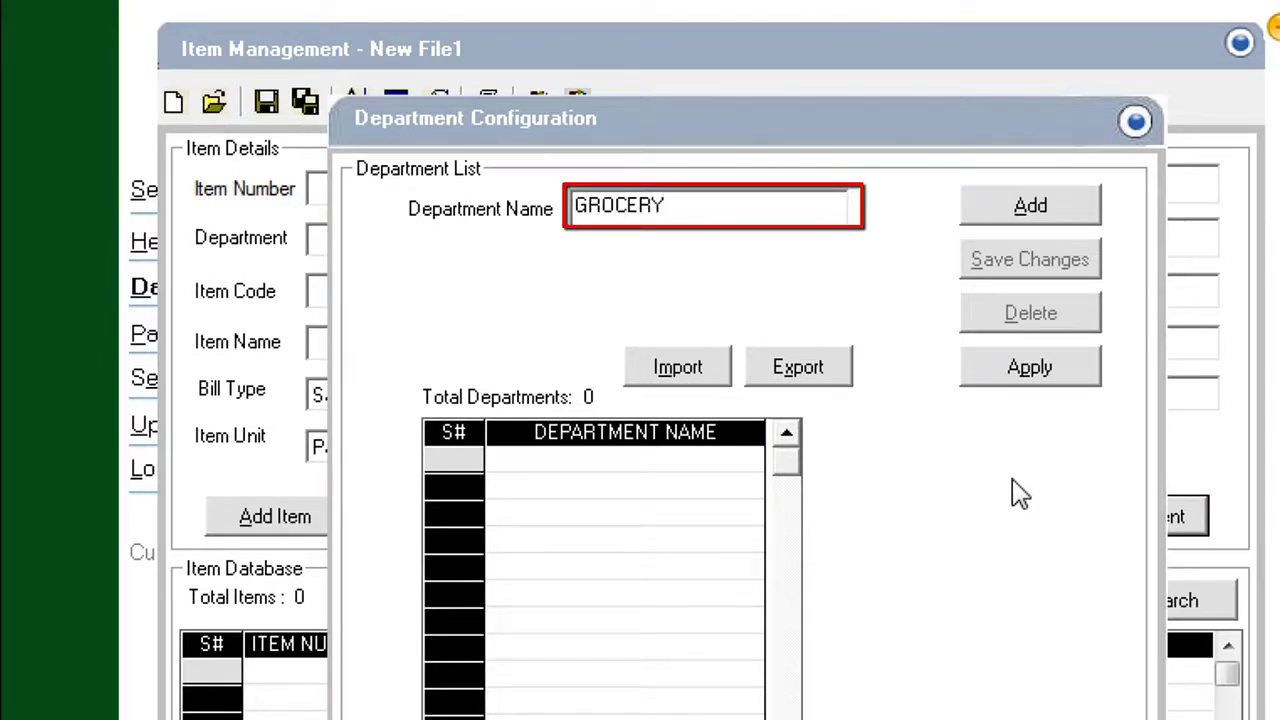
pyautogui.click(1030, 206)
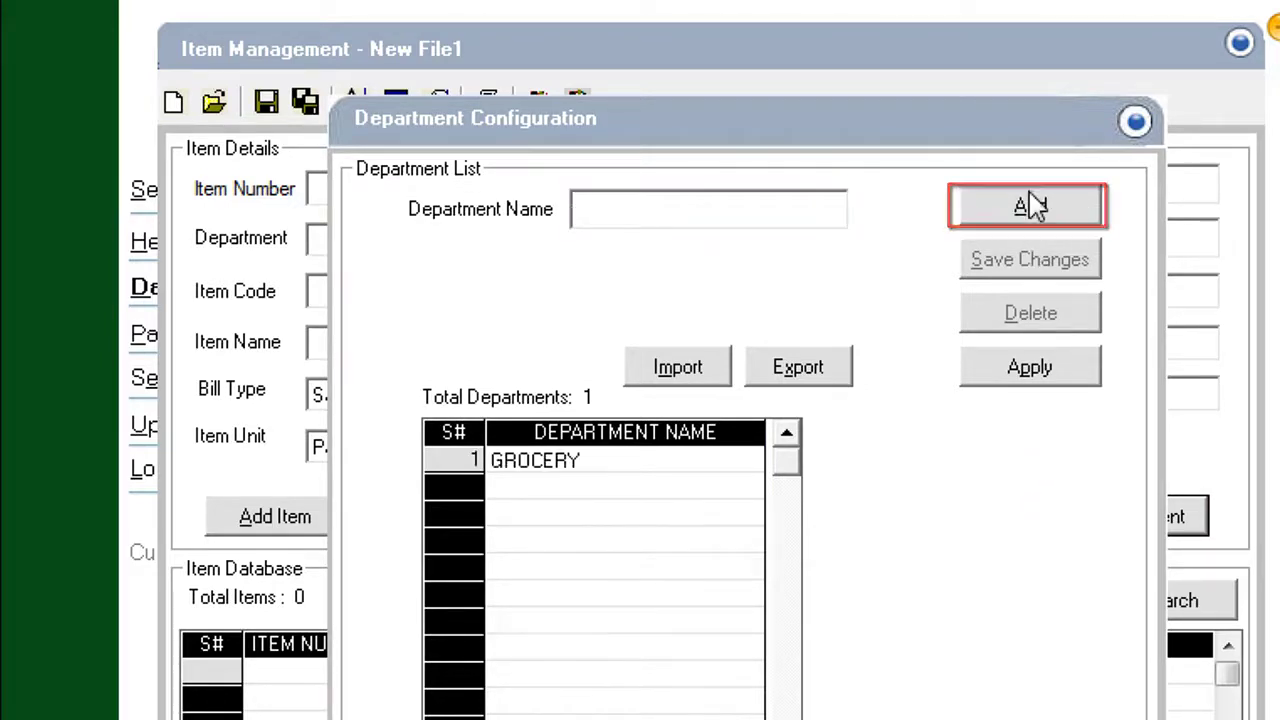
pyautogui.click(1016, 376)
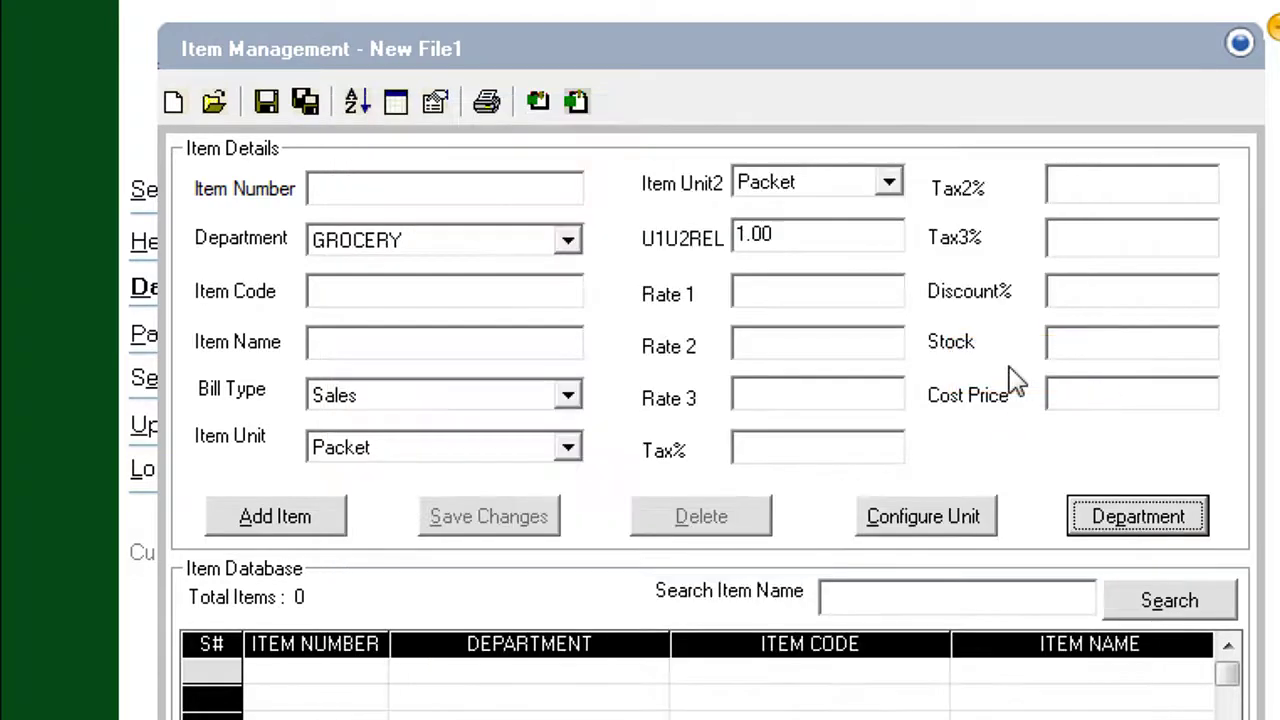
# Step: Enter item number 1, item code 001 and item name CHILLI POWDER for the new grocery item
pyautogui.click(538, 194)
pyautogui.write('1')
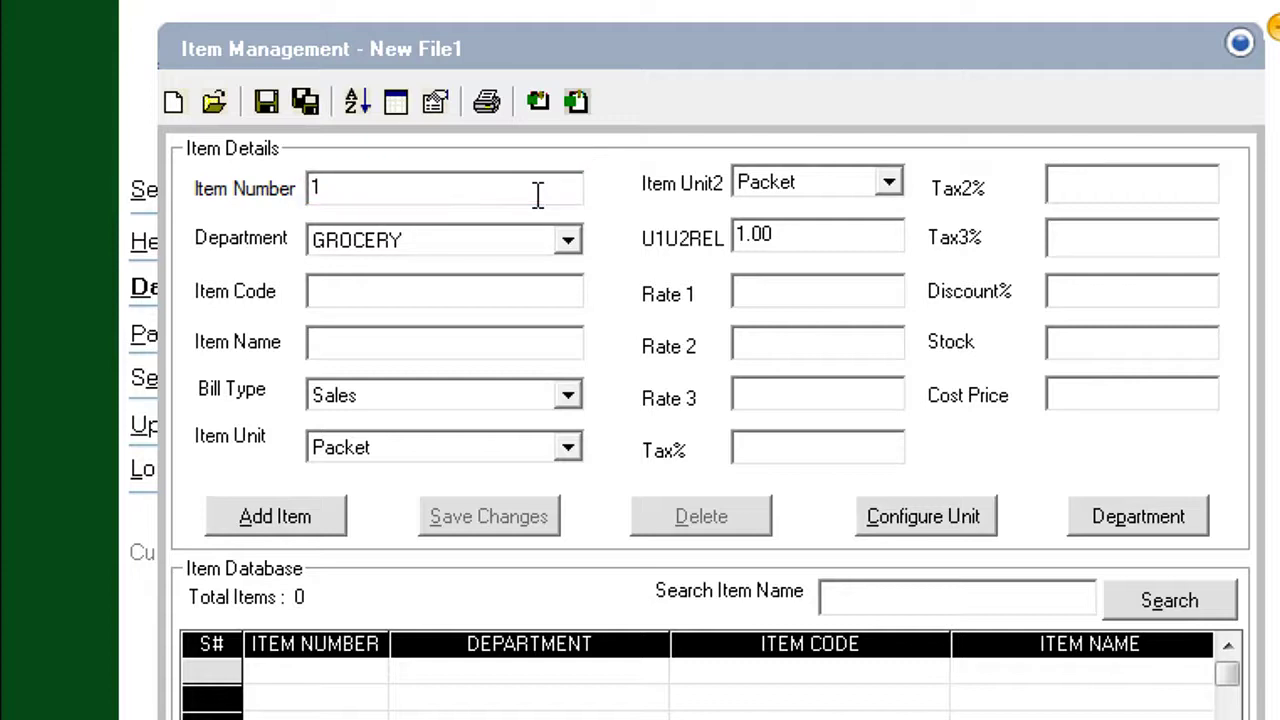
pyautogui.click(515, 288)
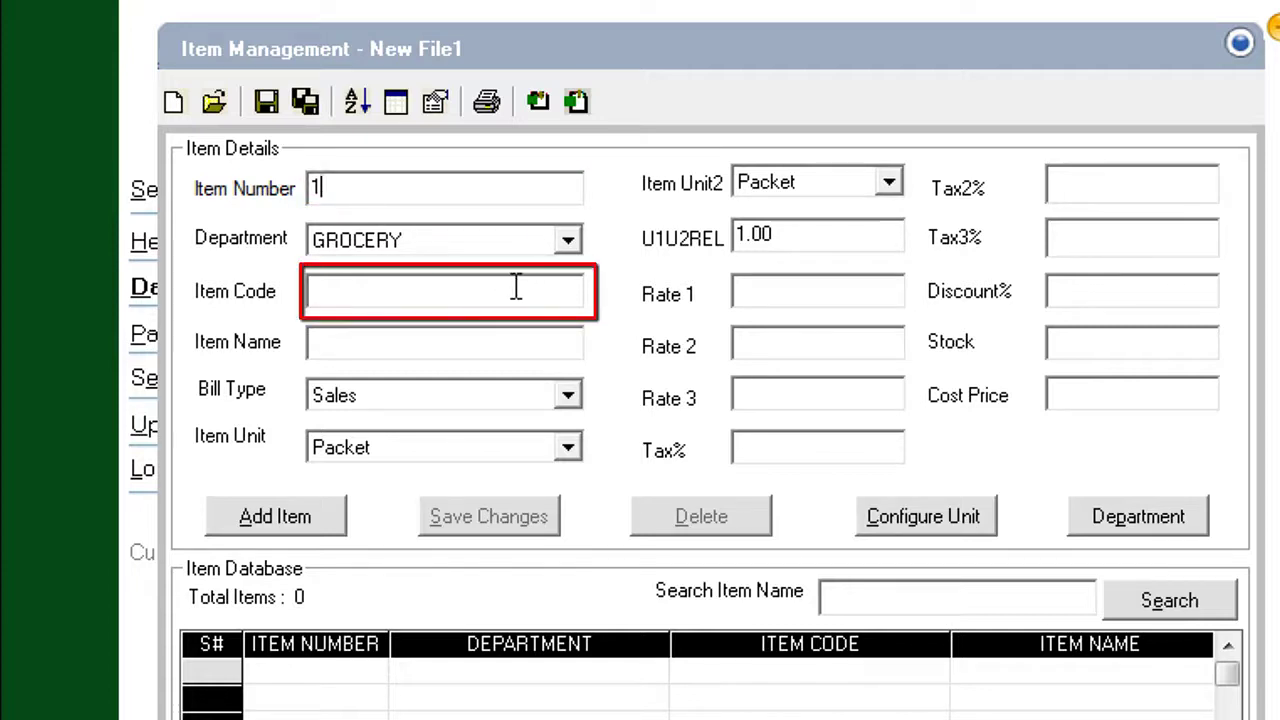
pyautogui.write('001')
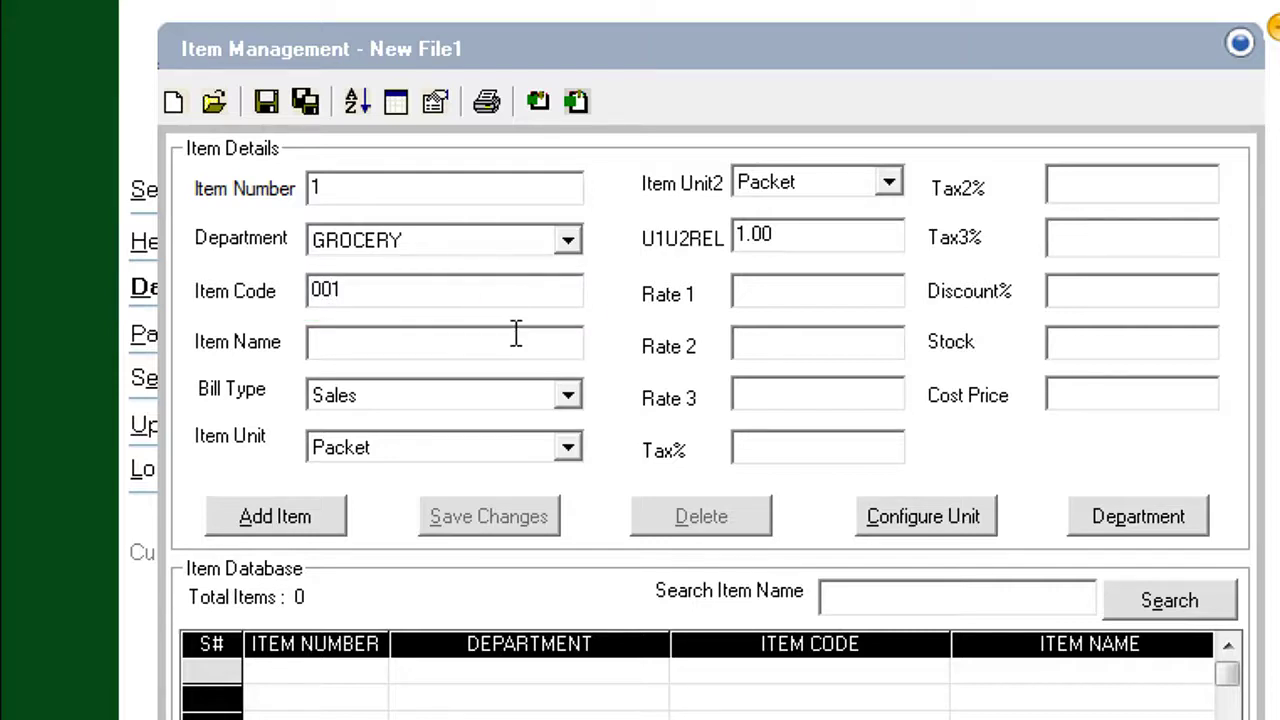
pyautogui.click(515, 335)
pyautogui.write('CH')
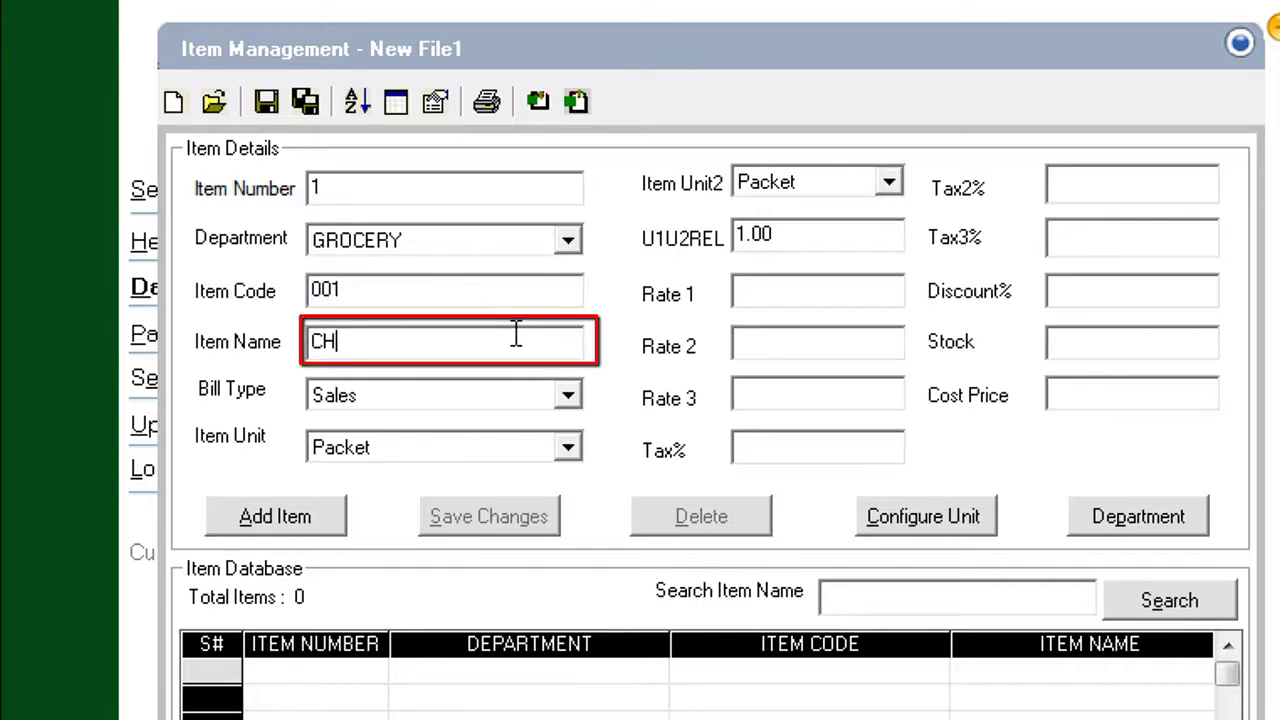
pyautogui.write('ILLI ')
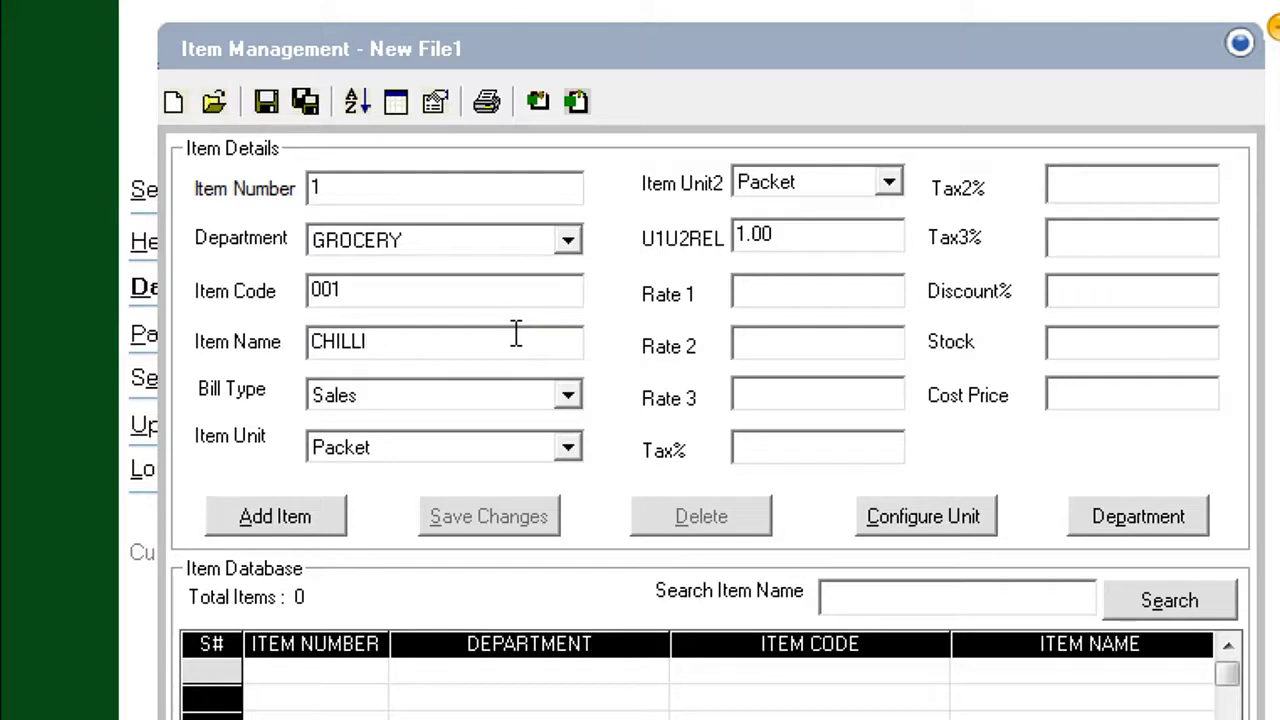
pyautogui.write('POWDER')
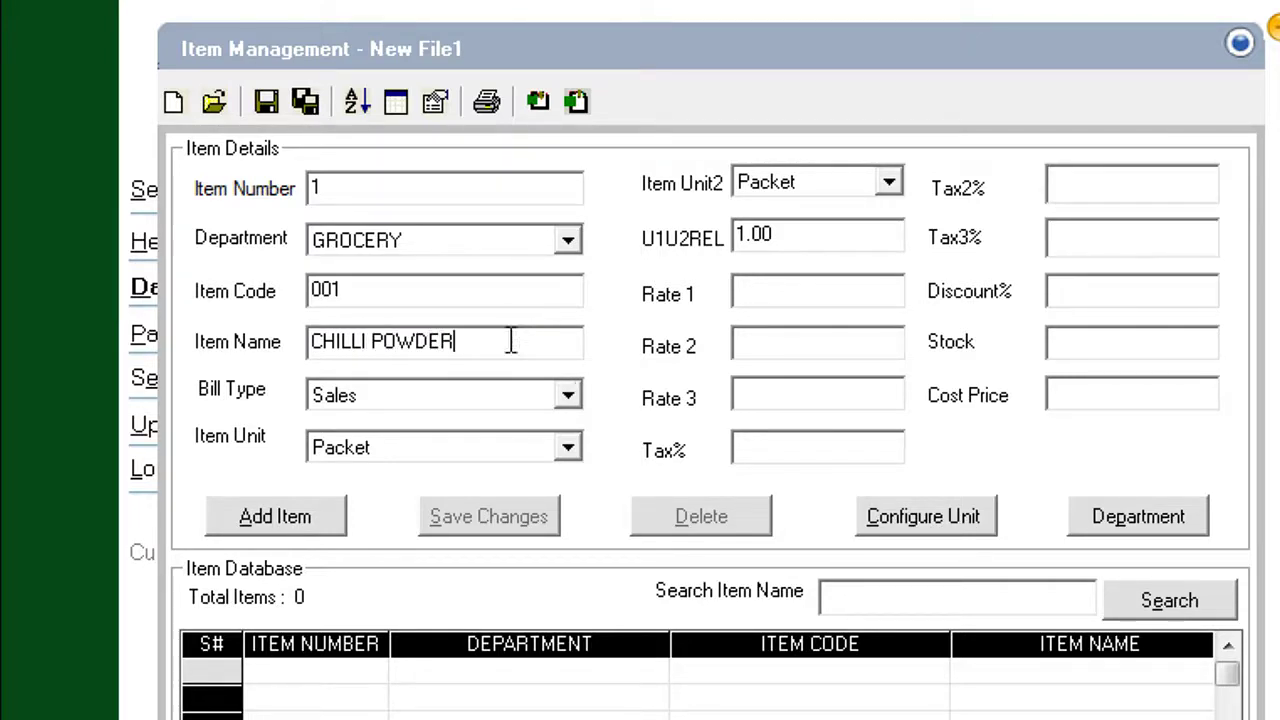
# Step: Set the Item Unit of the chilli powder item to Sachet
pyautogui.click(567, 449)
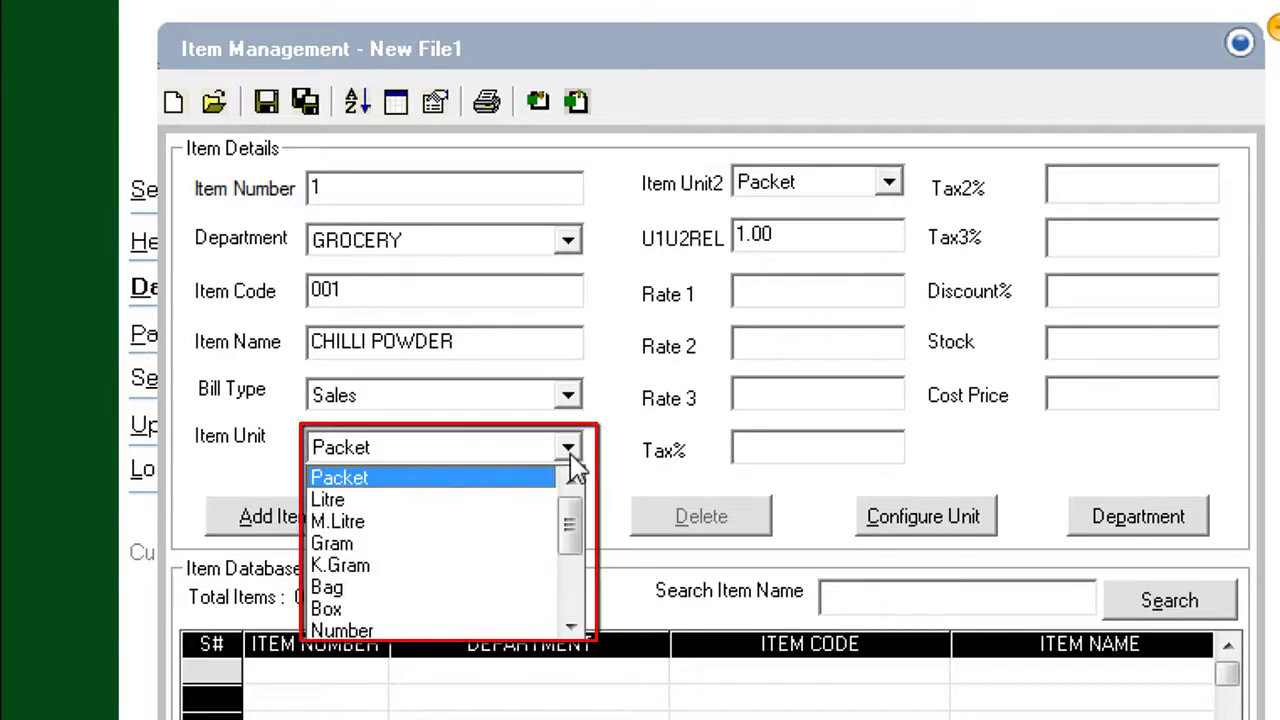
pyautogui.click(573, 627)
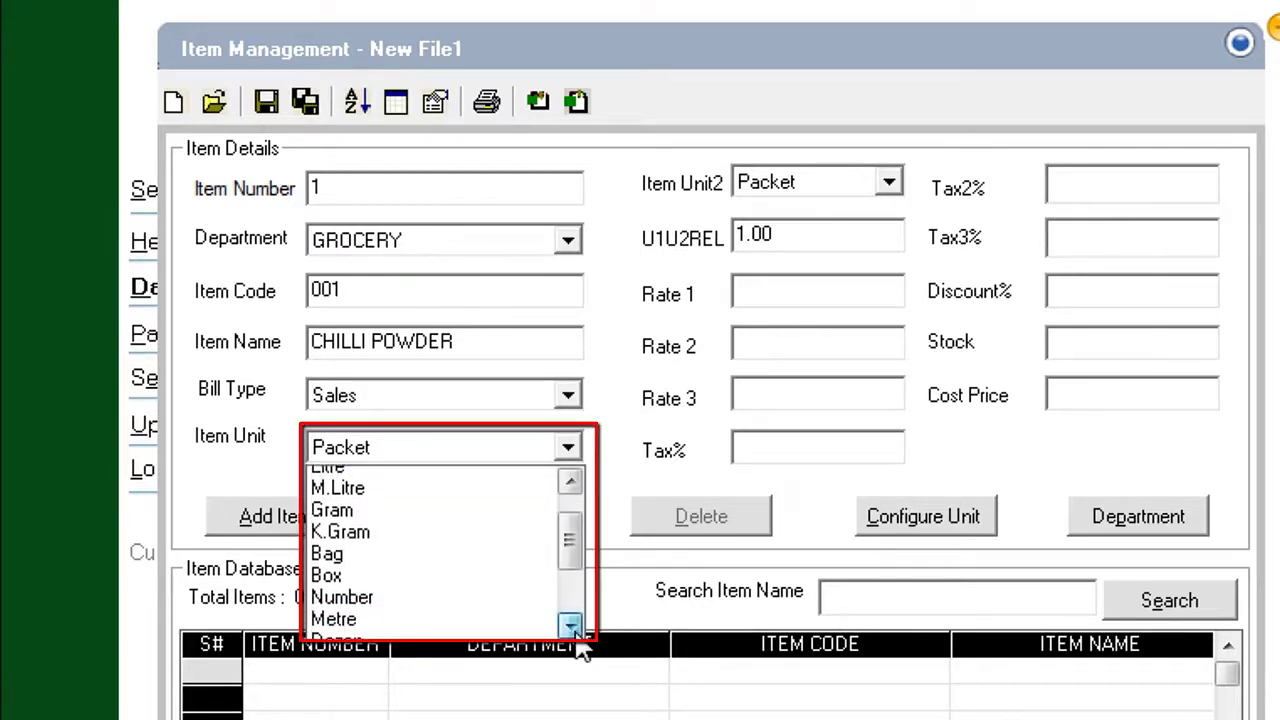
pyautogui.click(571, 626)
pyautogui.click(571, 626)
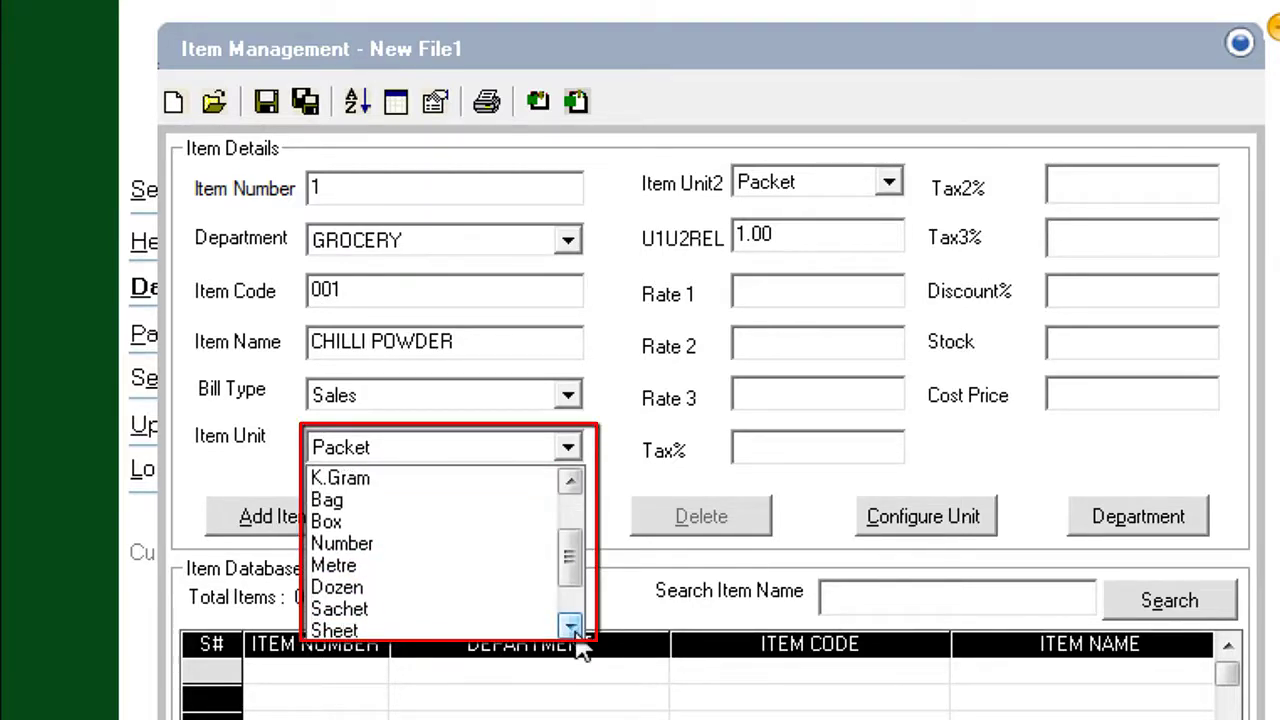
pyautogui.click(470, 610)
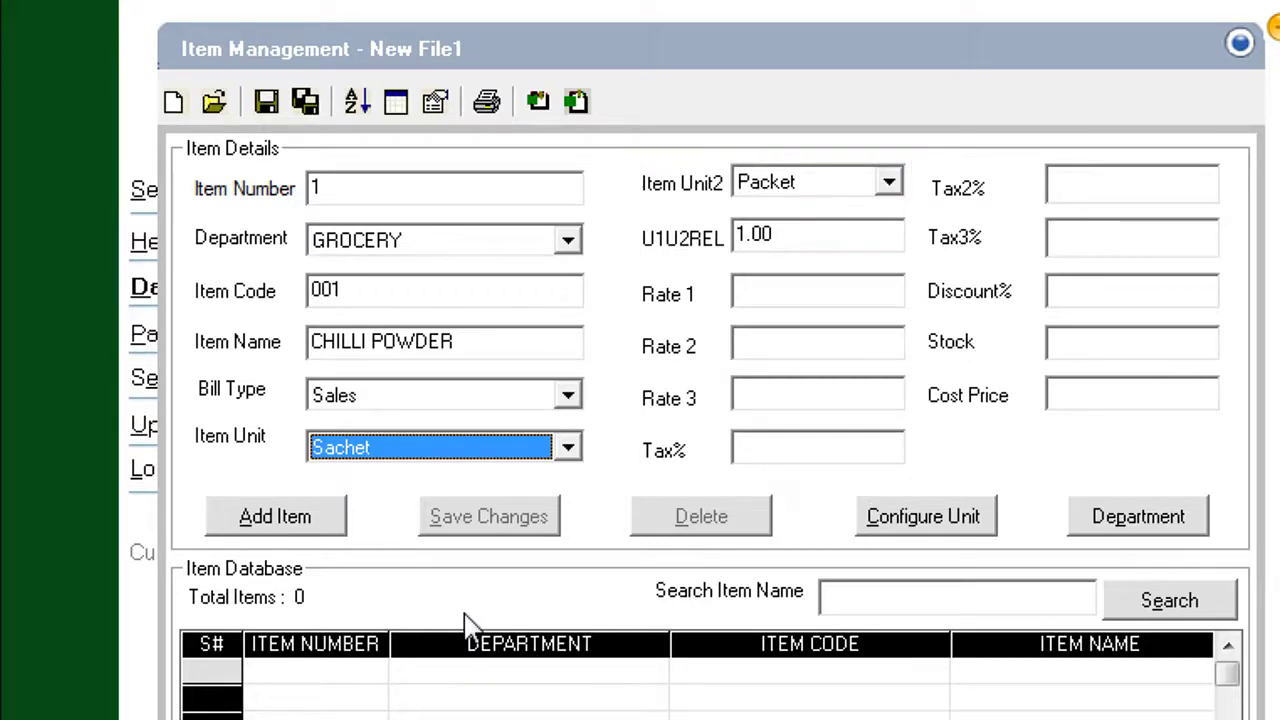
# Step: Set Item Unit2 to Gram and the U1U2REL unit relation to 100
pyautogui.click(889, 182)
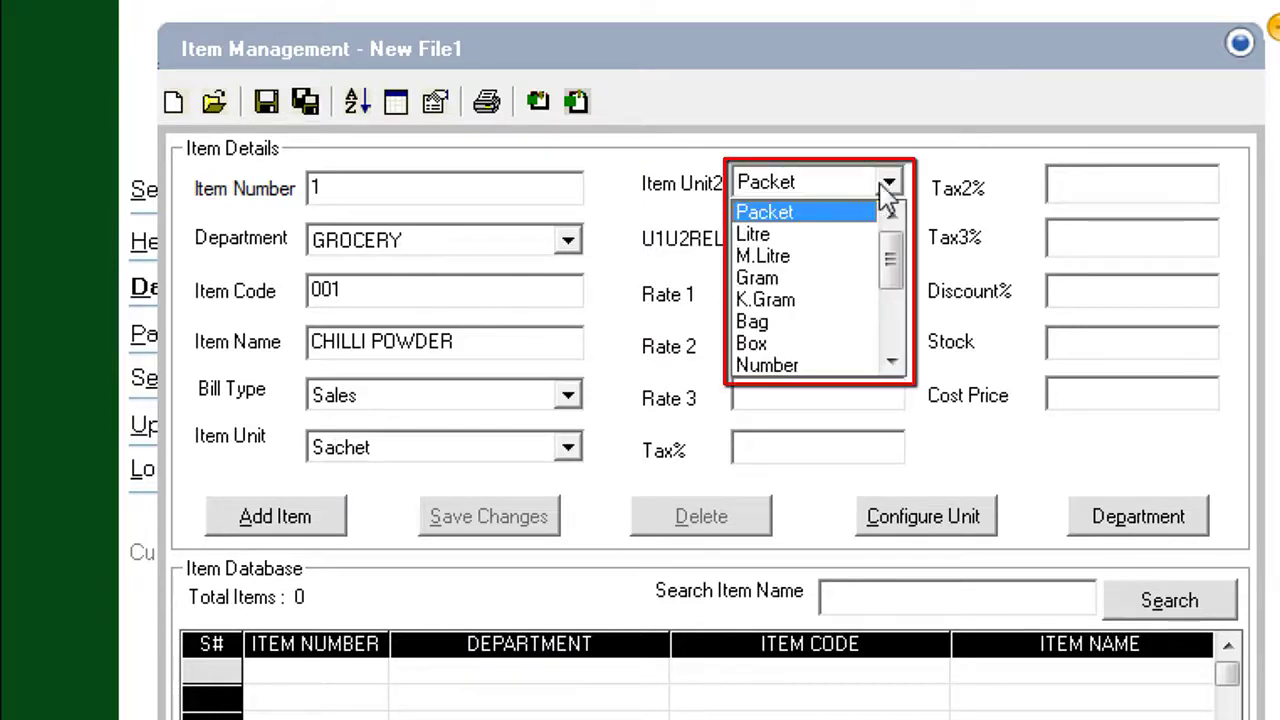
pyautogui.click(838, 278)
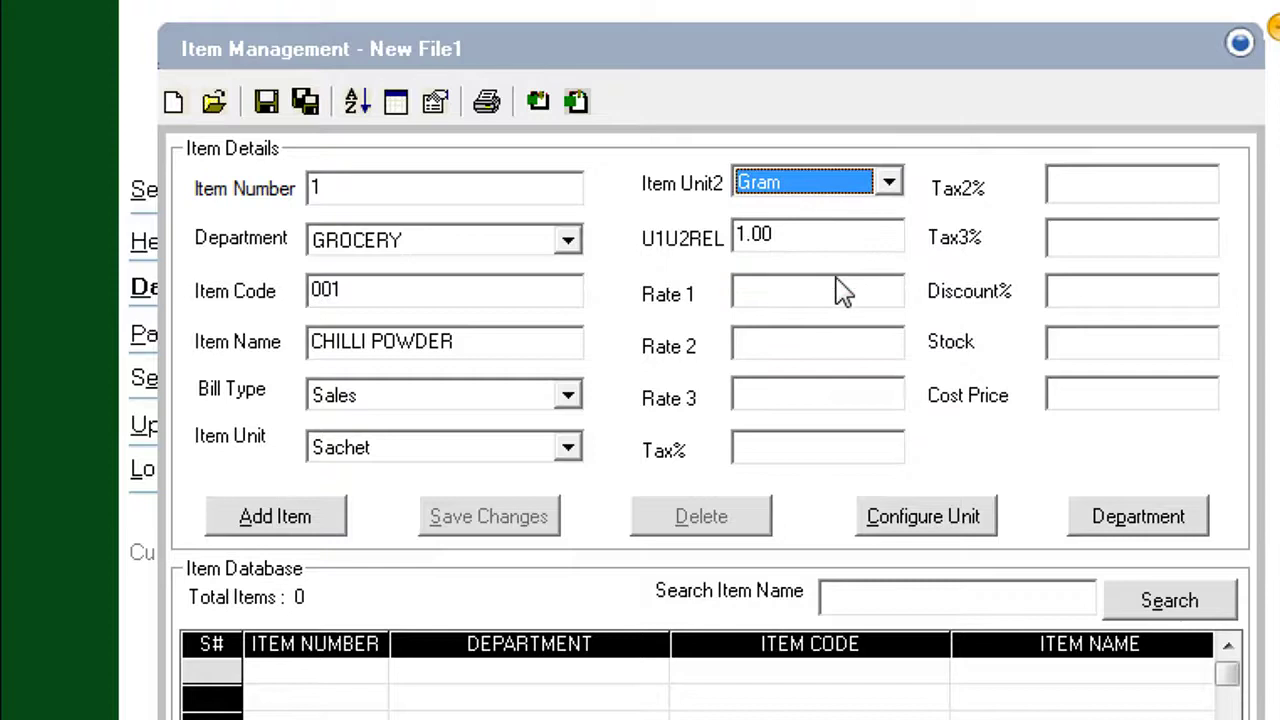
pyautogui.click(828, 240)
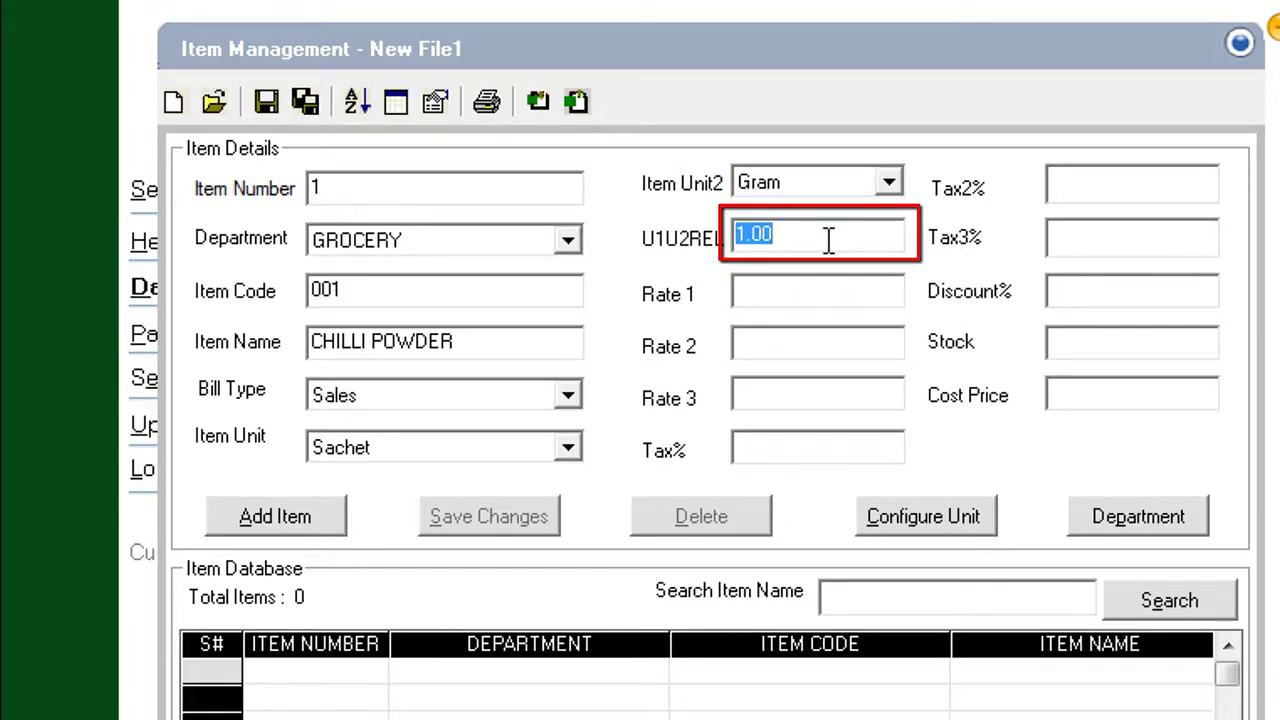
pyautogui.write('100')
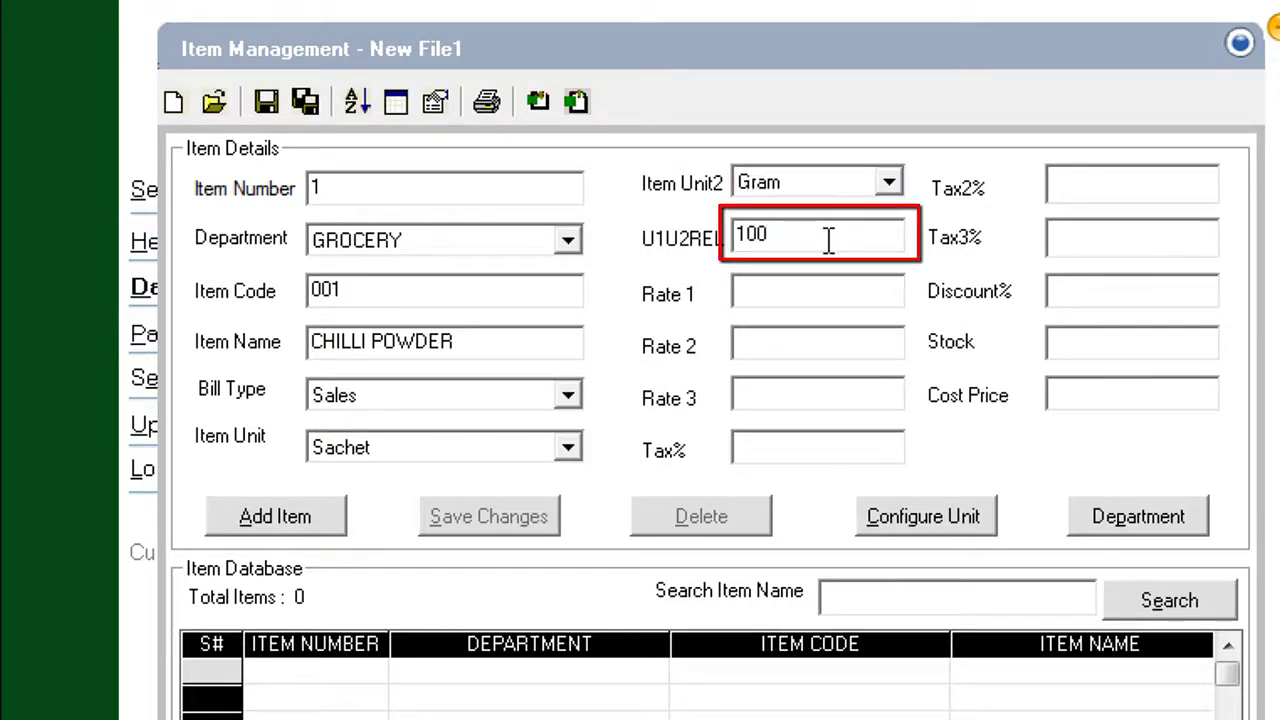
# Step: Set Rate 1 to 45, Rate 2 to 40 and Rate 3 to 35 for the item
pyautogui.click(823, 290)
pyautogui.write('45')
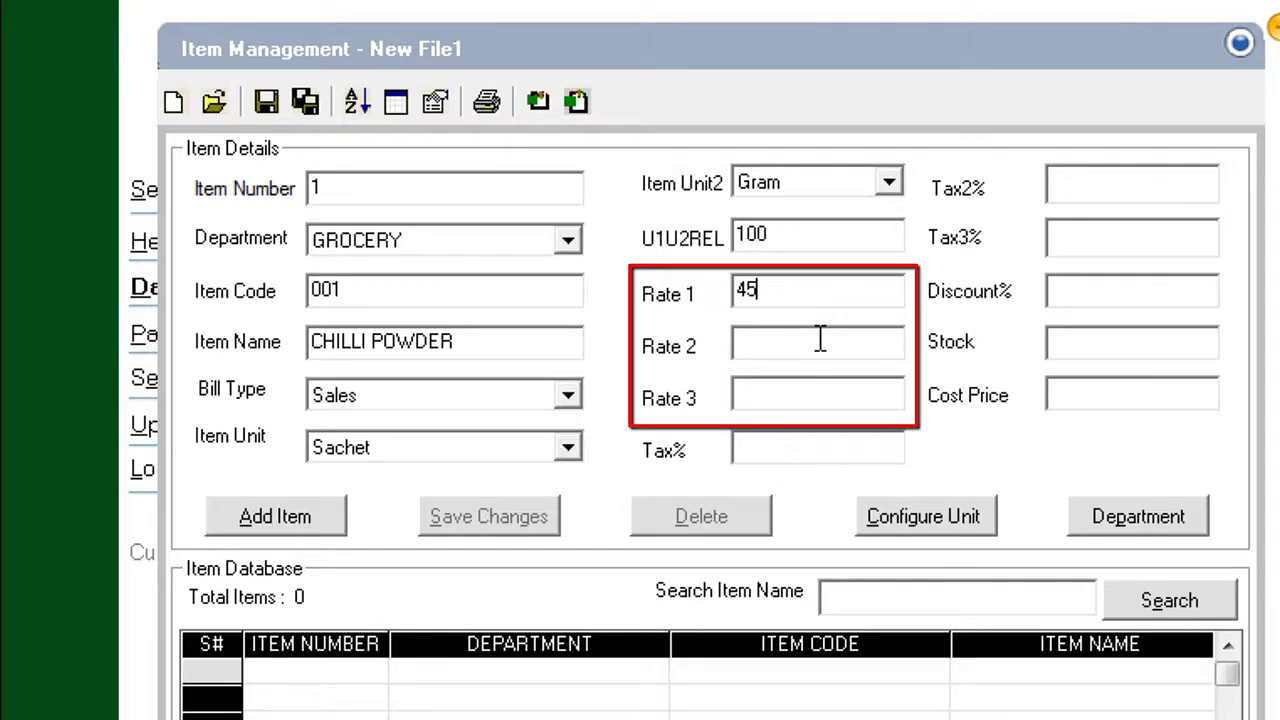
pyautogui.click(820, 340)
pyautogui.write('40')
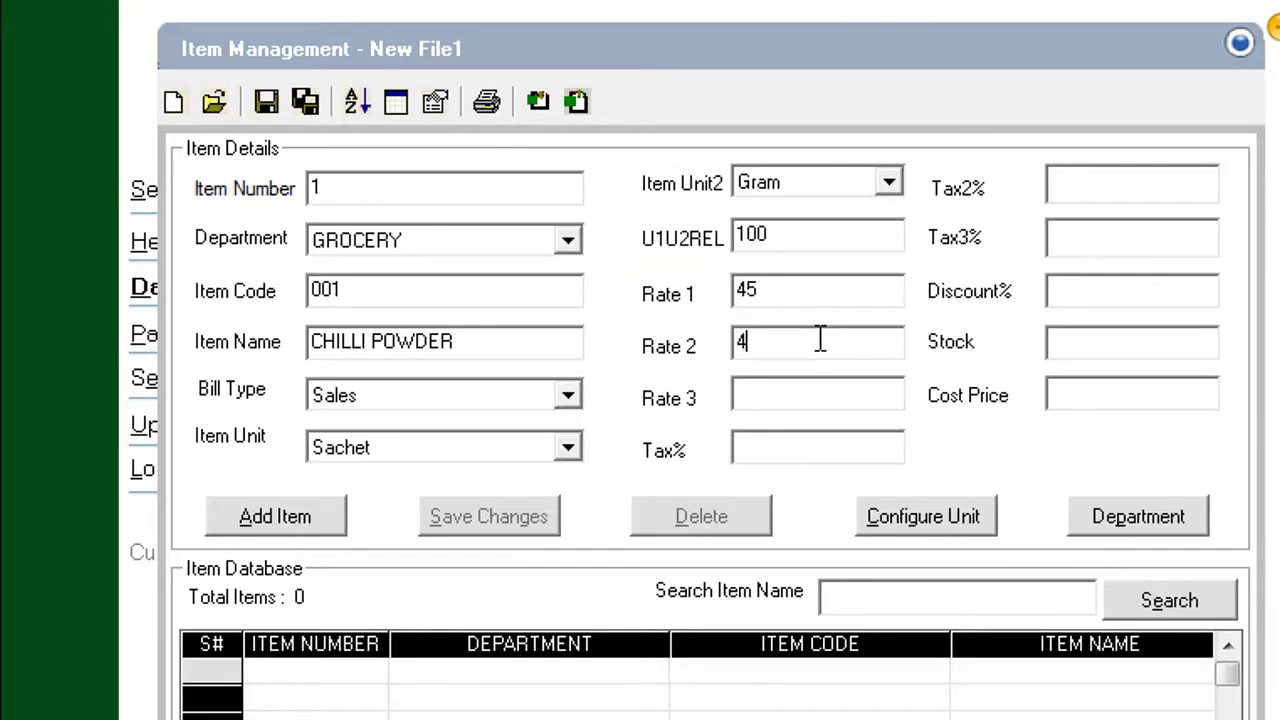
pyautogui.click(821, 398)
pyautogui.write('35')
# Step: Set Tax% to 14.4, Tax2% to 5.5 and Tax3% to 18, and add the item to the database
pyautogui.click(821, 437)
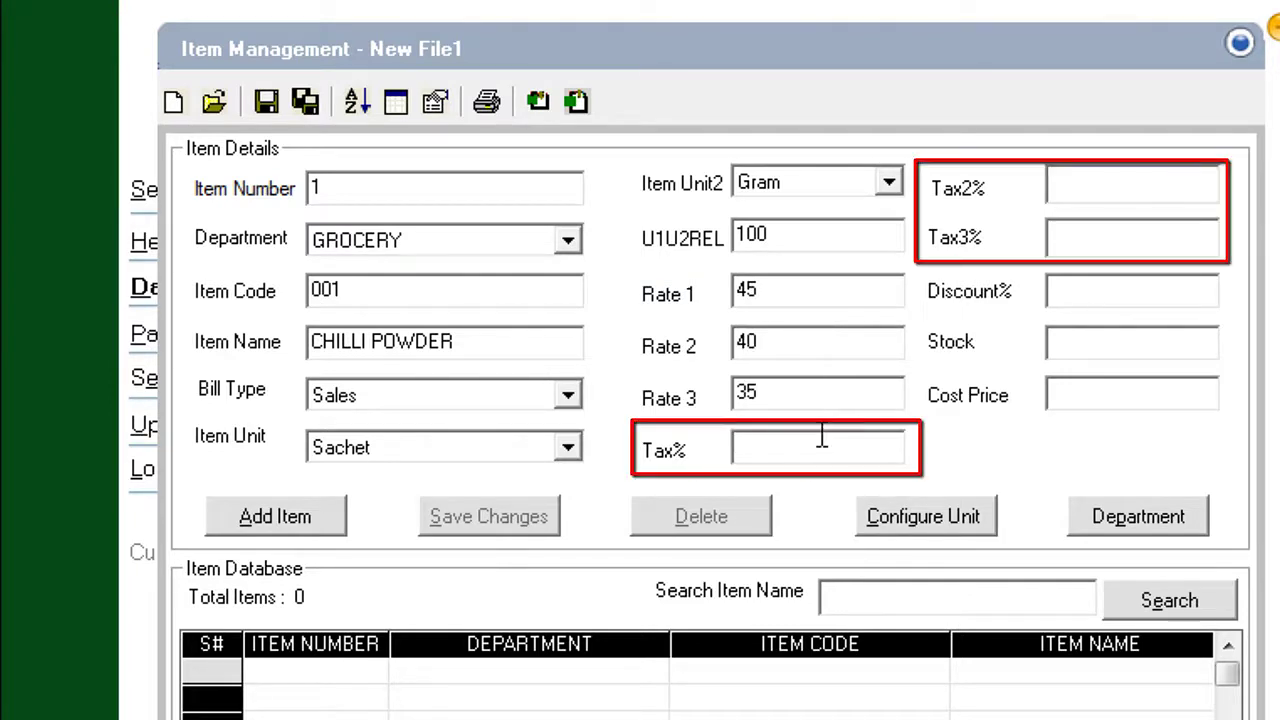
pyautogui.write('14.4')
pyautogui.click(1075, 195)
pyautogui.write('5.5')
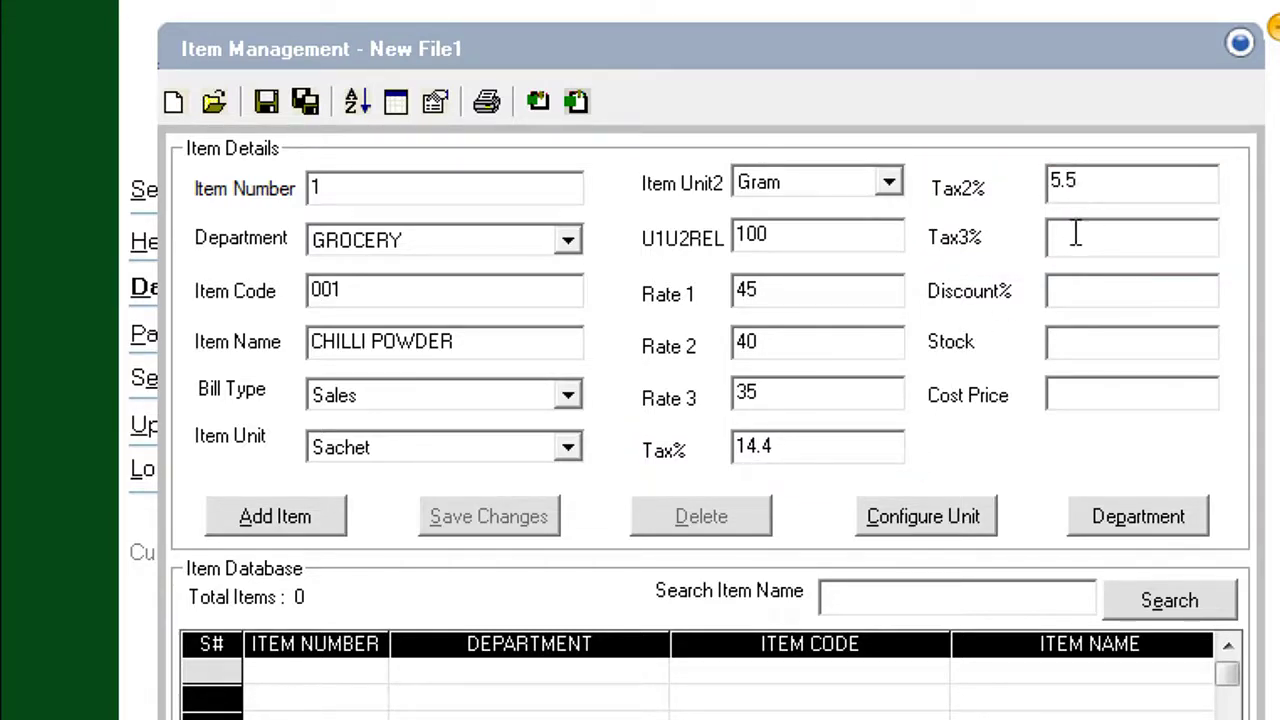
pyautogui.click(1075, 233)
pyautogui.write('18')
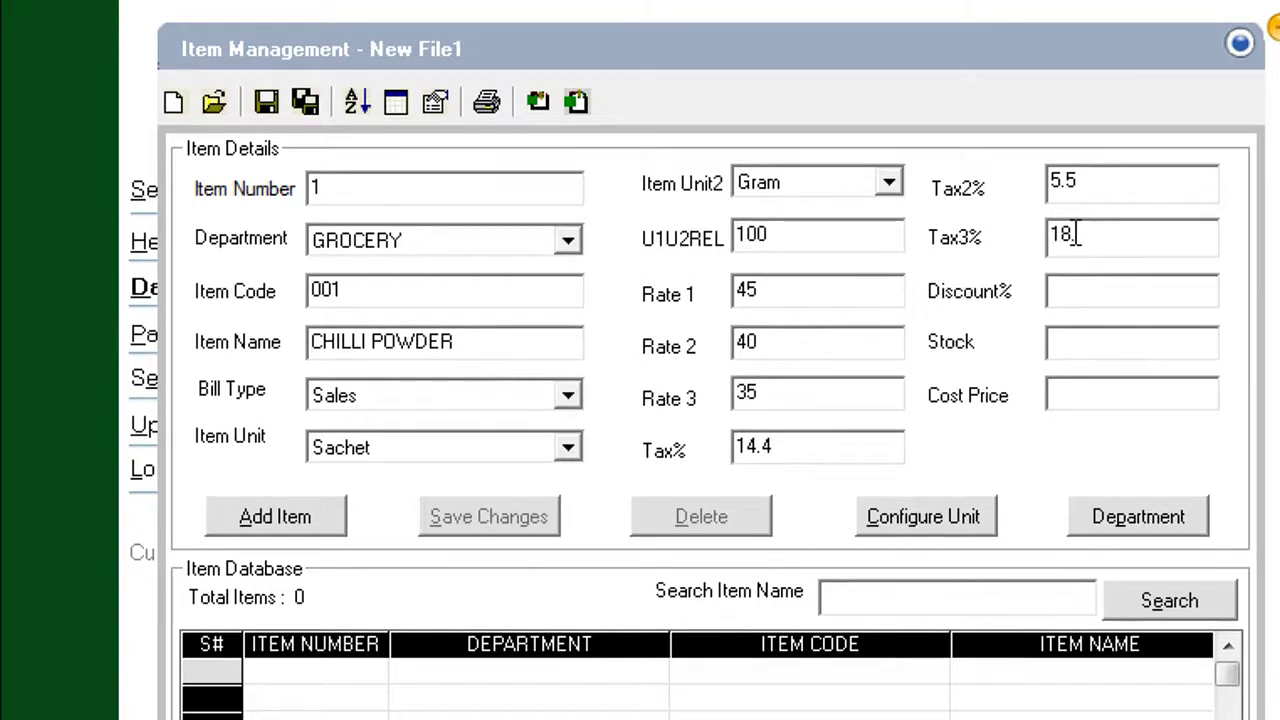
pyautogui.write('.')
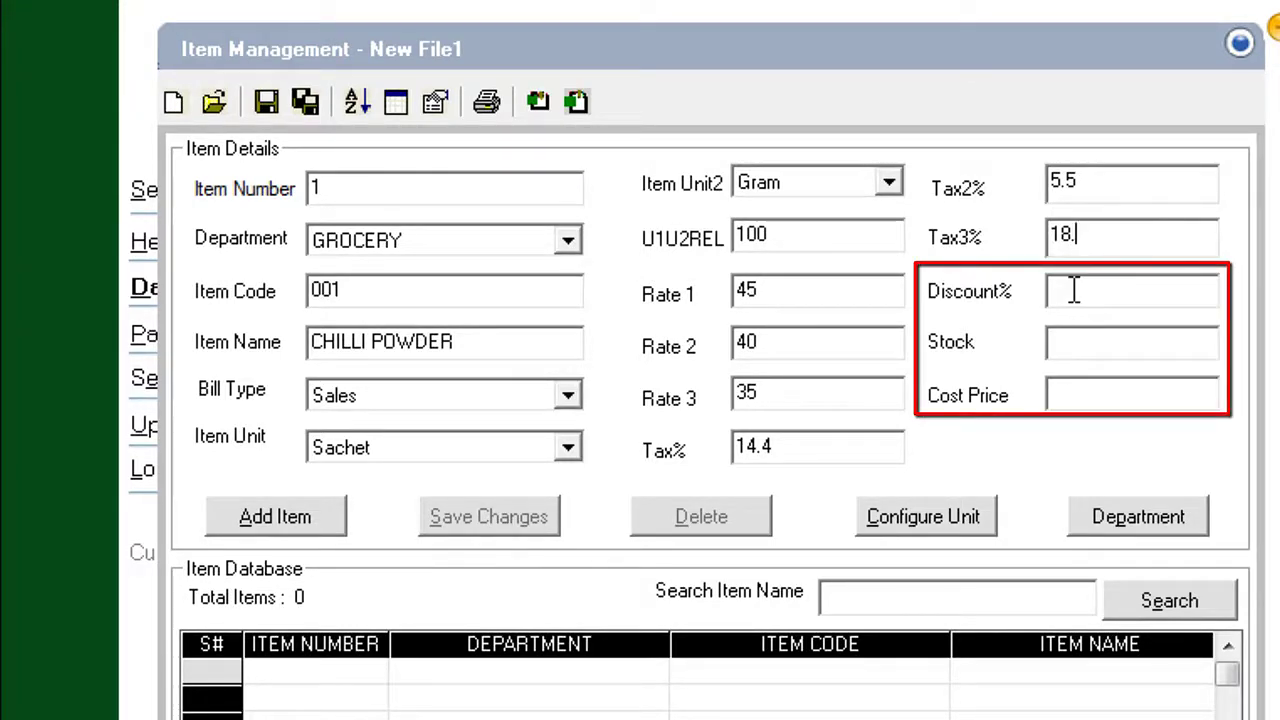
pyautogui.click(1073, 290)
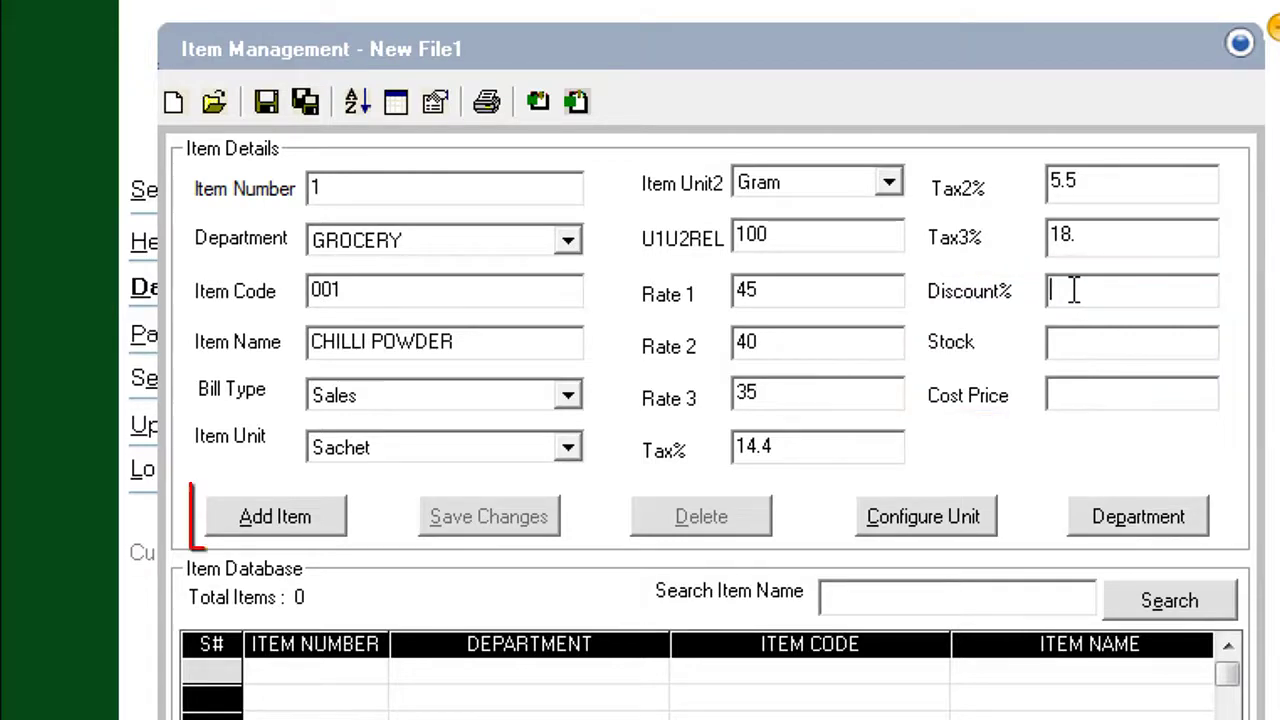
pyautogui.click(343, 520)
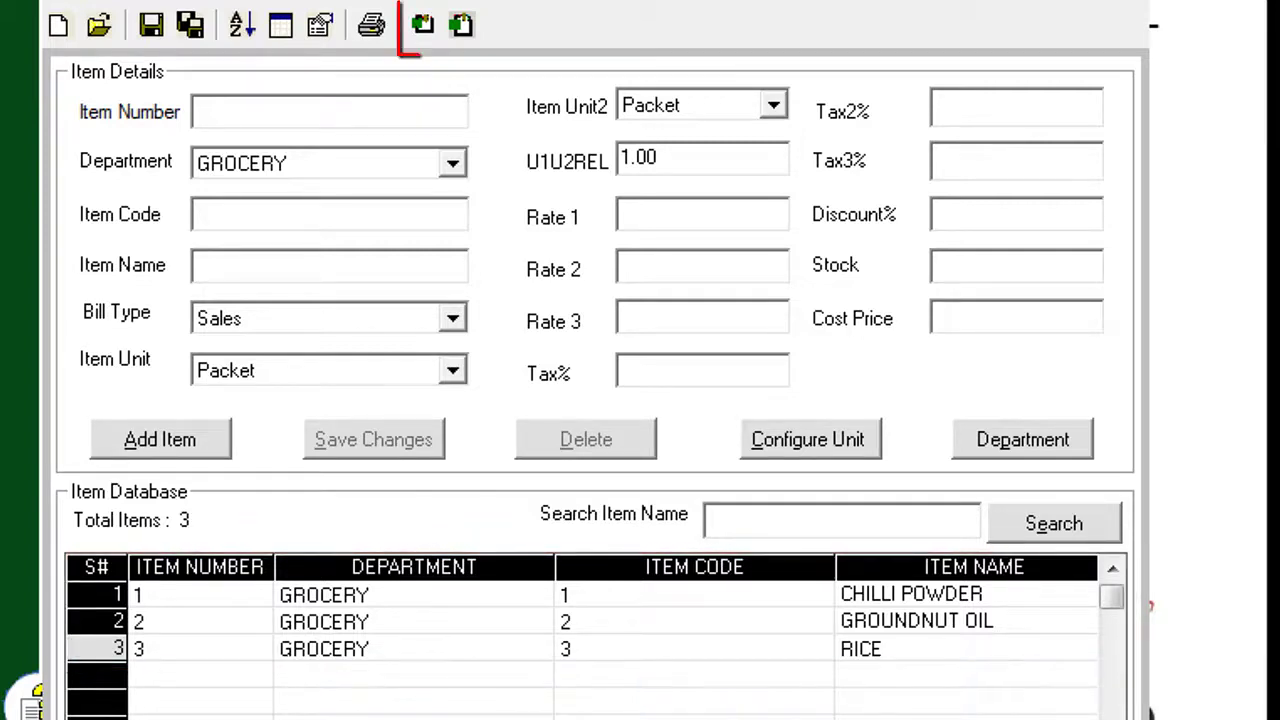
# Step: Export the item database to a Microsoft Excel file named Template without password protection
pyautogui.click(422, 30)
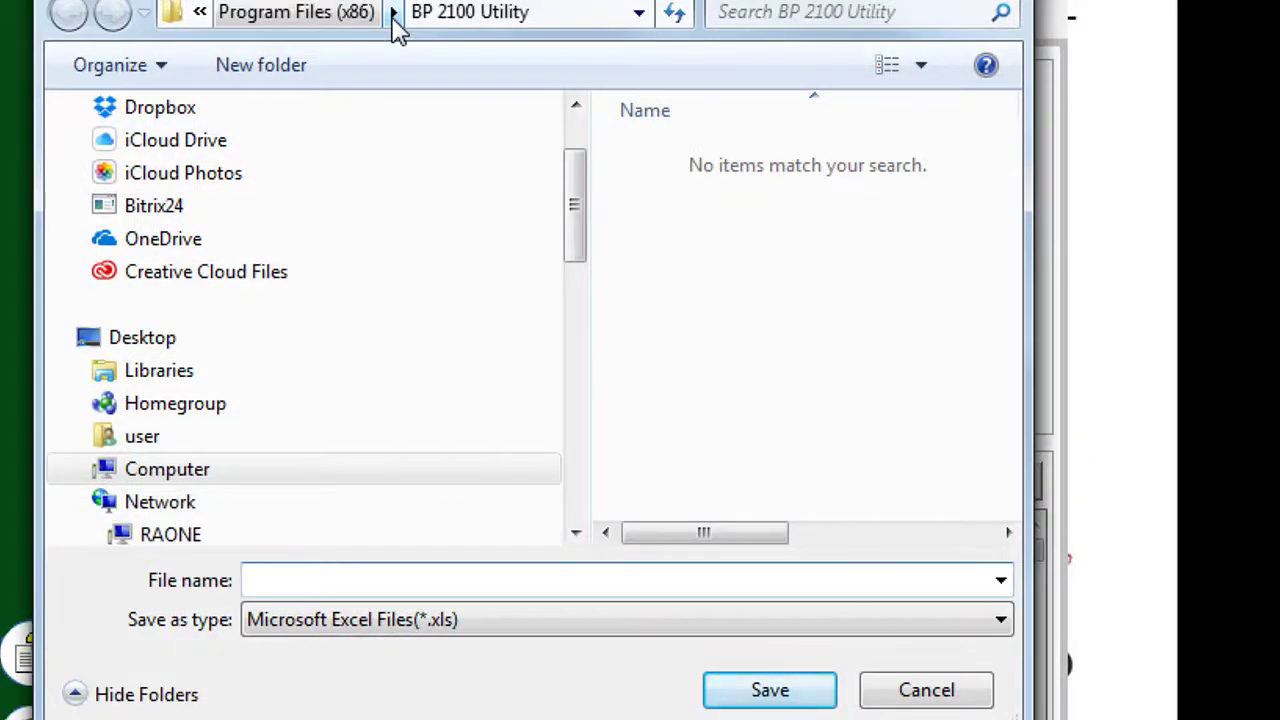
pyautogui.write('template')
pyautogui.click(740, 690)
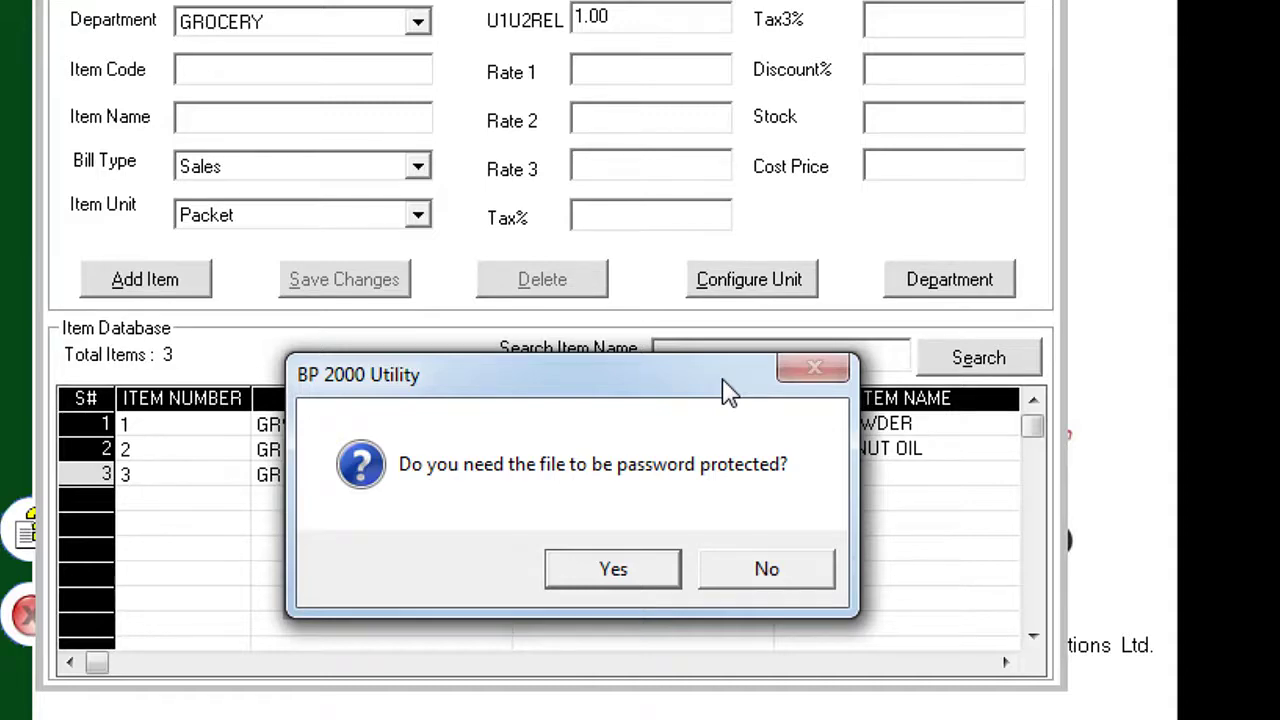
pyautogui.click(810, 572)
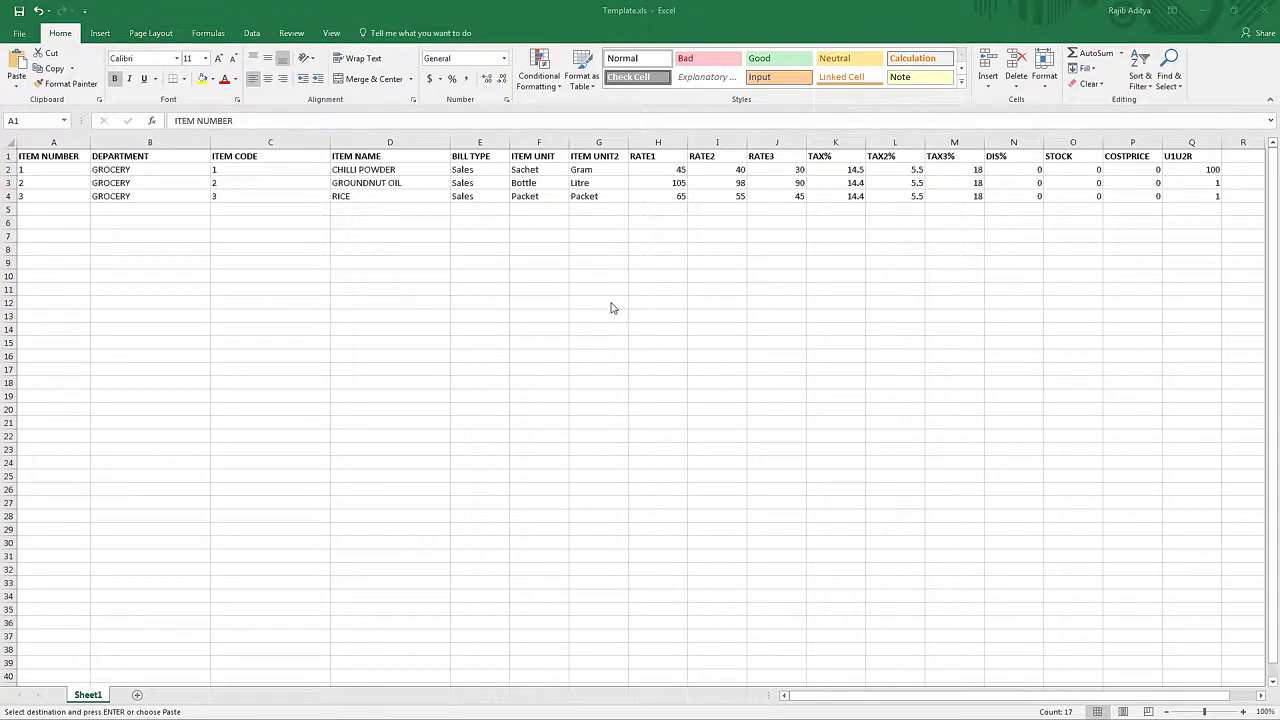
# Step: Switch to Template.xls in Excel and add a row below RICE with item number 4, department GROCERY and item code 4
pyautogui.press('Down')
pyautogui.press('Down')
pyautogui.press('Down')
pyautogui.press('Down')
pyautogui.write('4')
pyautogui.press('Tab')
pyautogui.write('GROCERY')
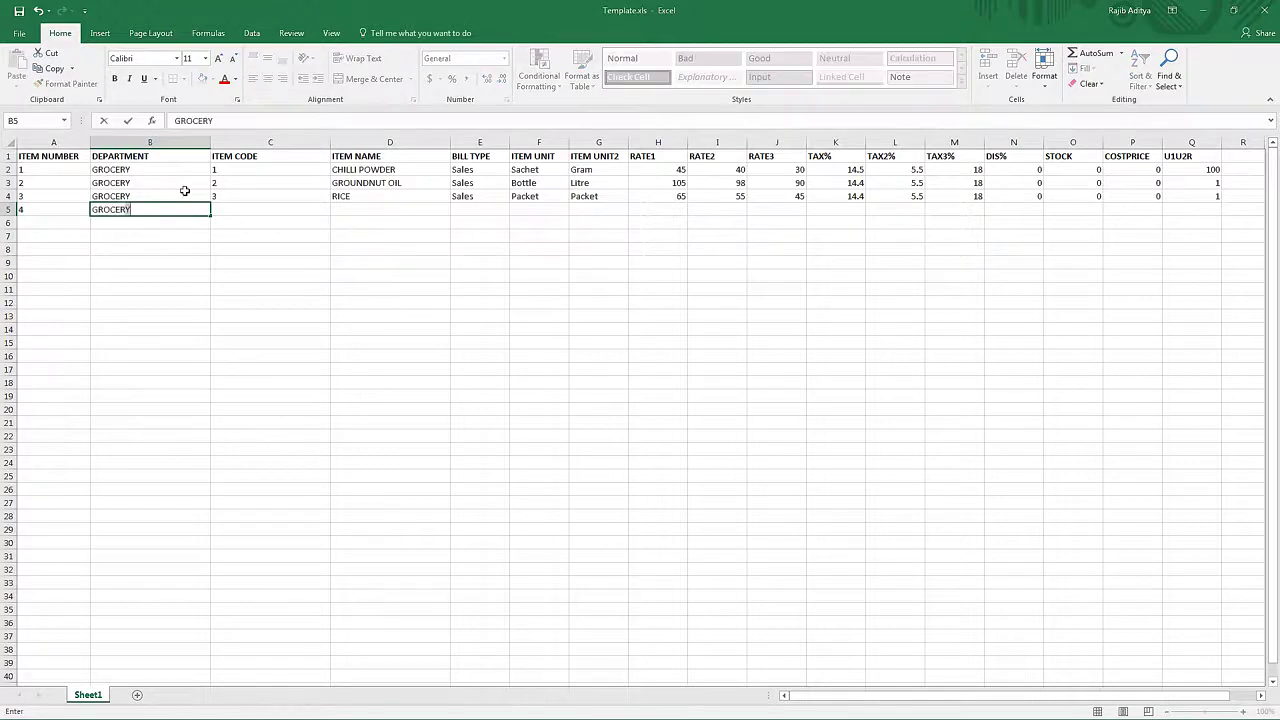
pyautogui.click(286, 209)
pyautogui.write('4')
pyautogui.click(342, 209)
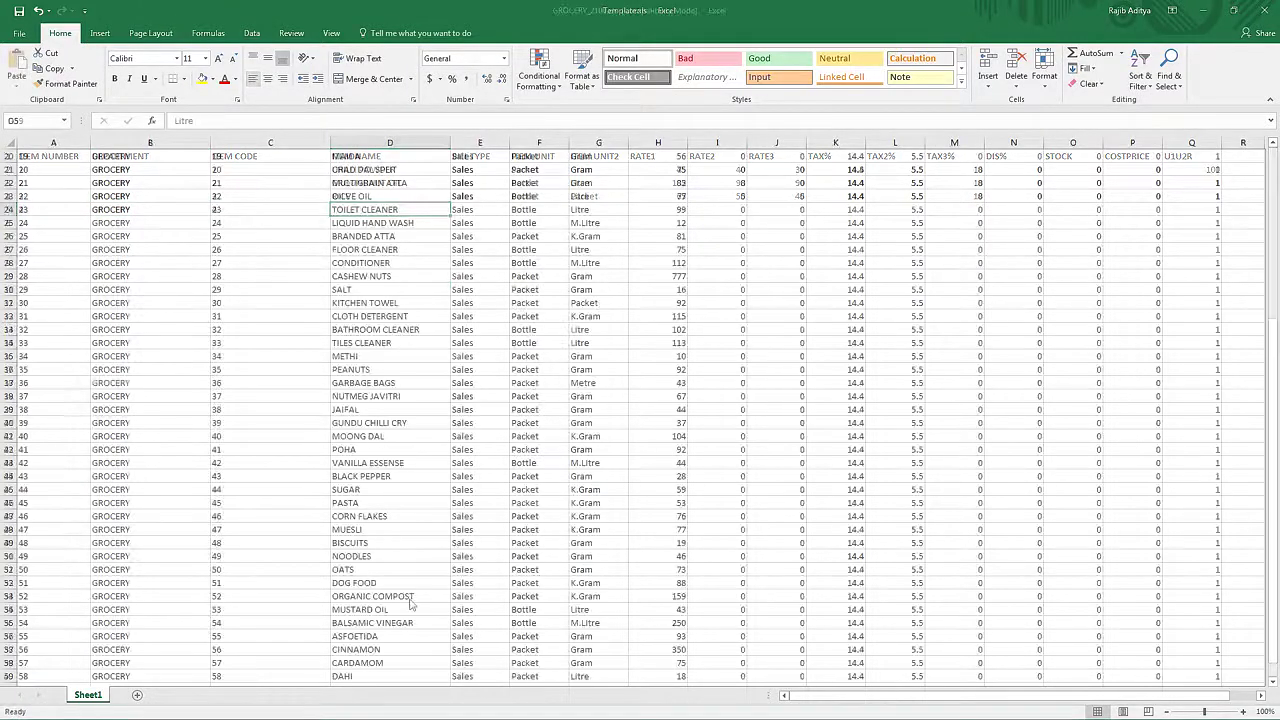
# Step: Save the completed grocery item workbook on the Desktop as GROCERY_MART.xls in Excel 97-2003 format
pyautogui.scroll(-6, 410, 600)
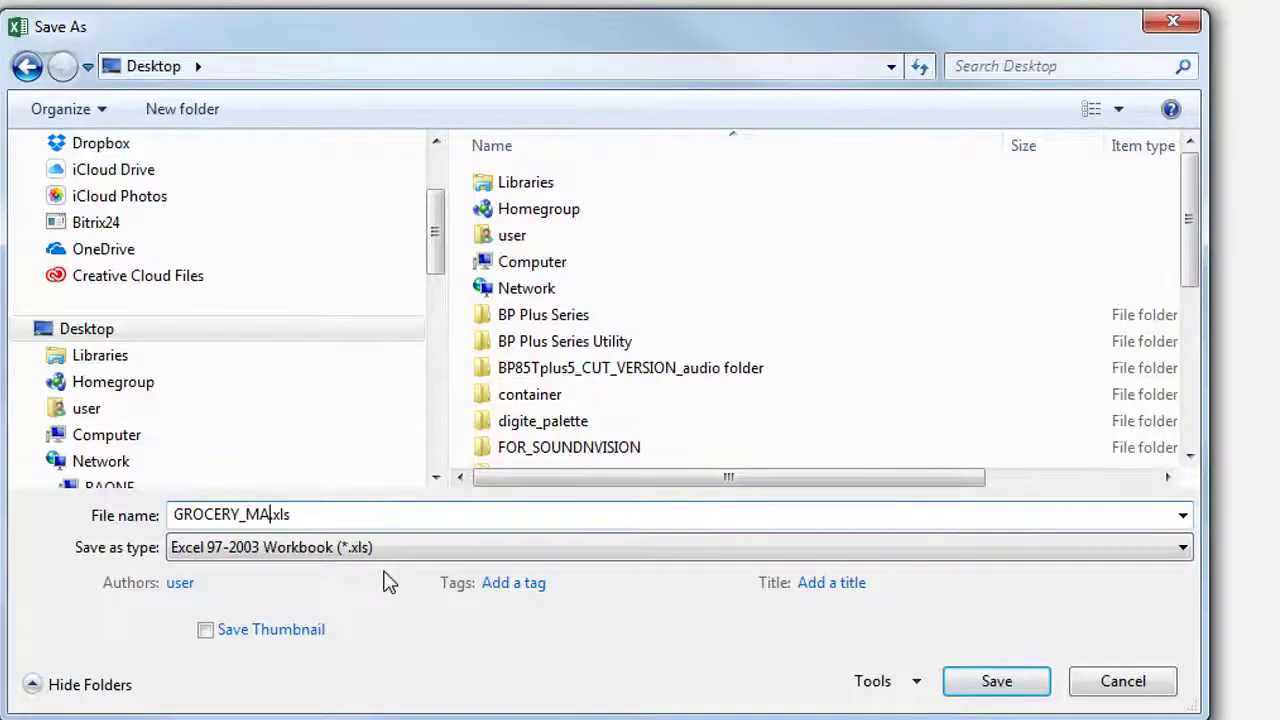
pyautogui.write('RT.xls')
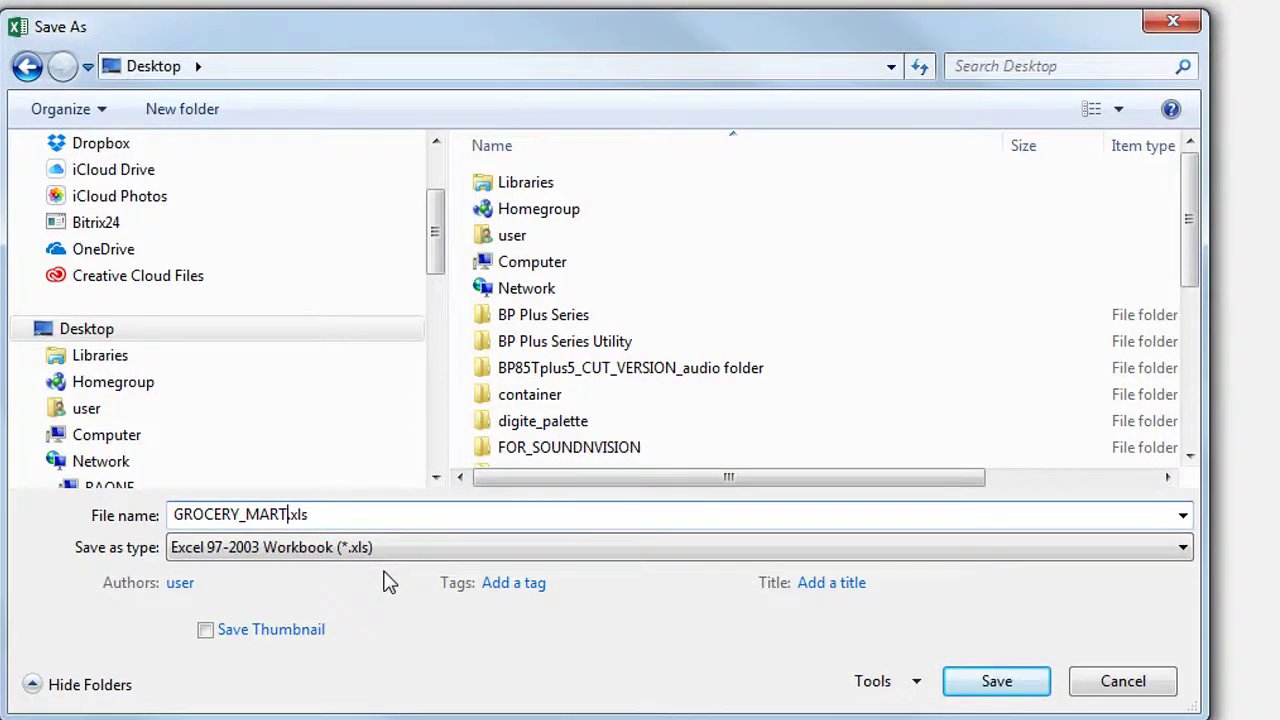
pyautogui.click(994, 681)
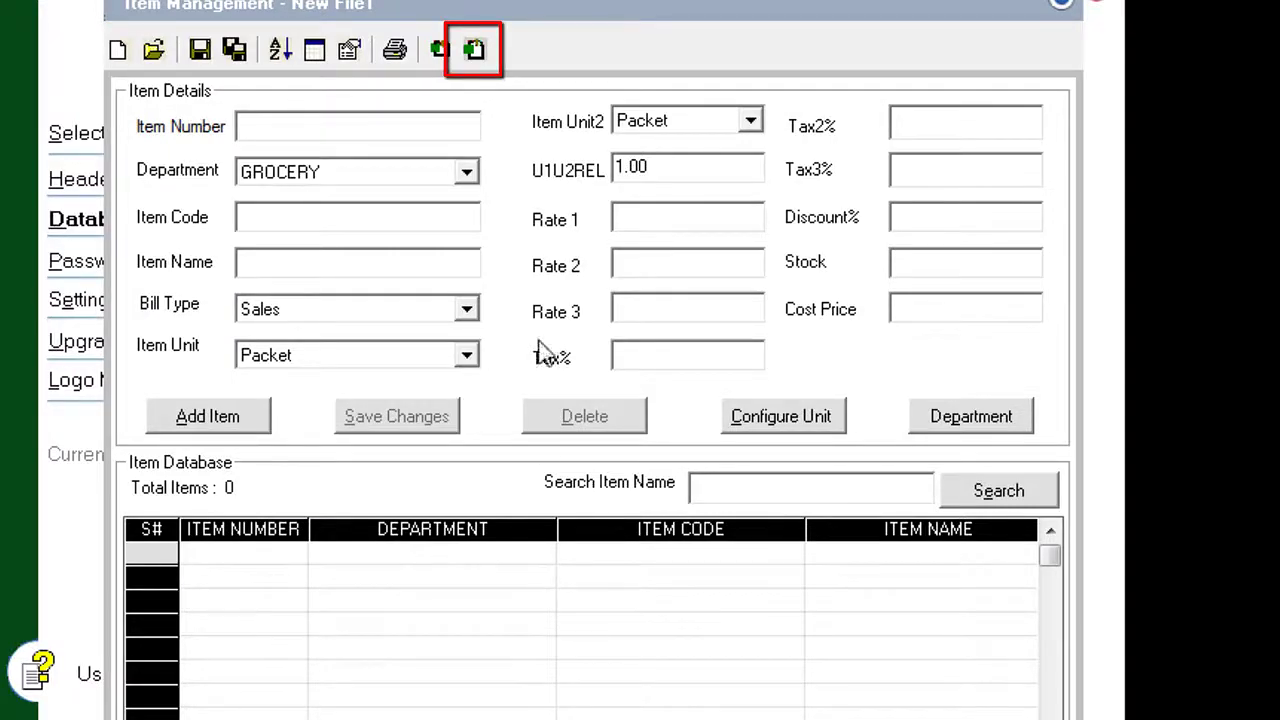
# Step: Switch to the BP 2100 Utility and import GROCERY_MART.xls from the Desktop into the new item database
pyautogui.click(485, 58)
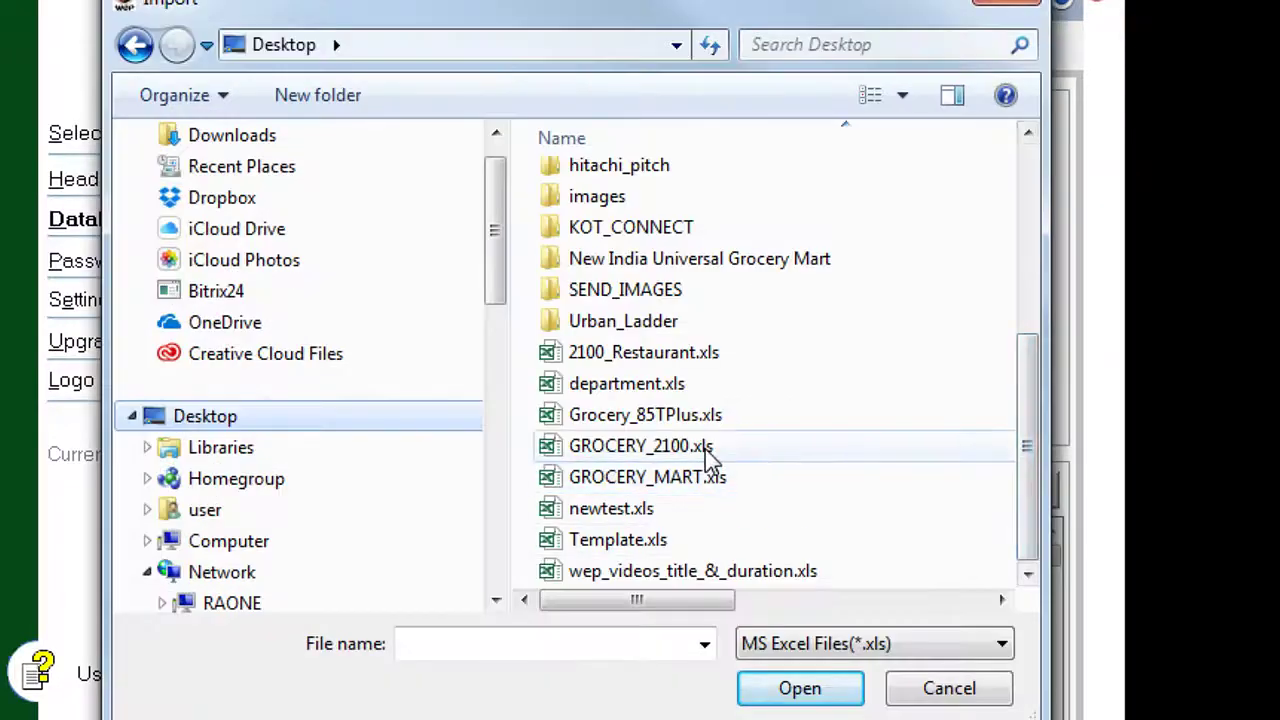
pyautogui.click(706, 450)
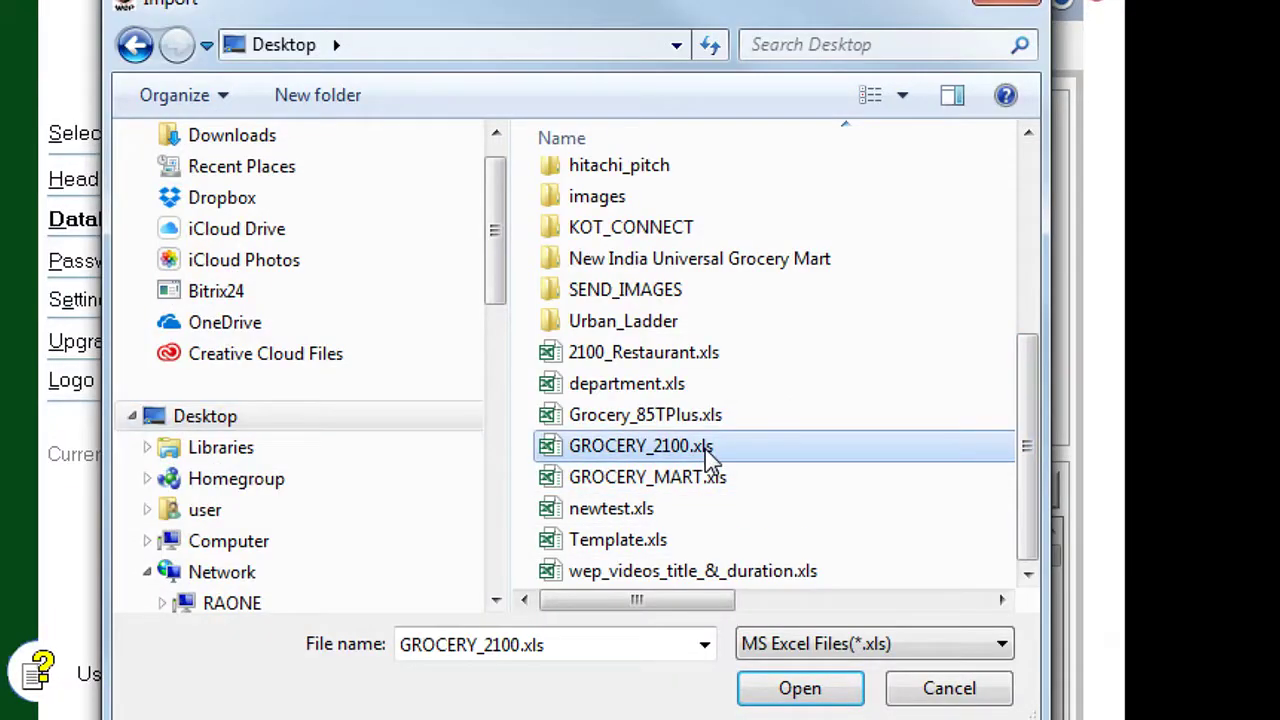
pyautogui.doubleClick(706, 482)
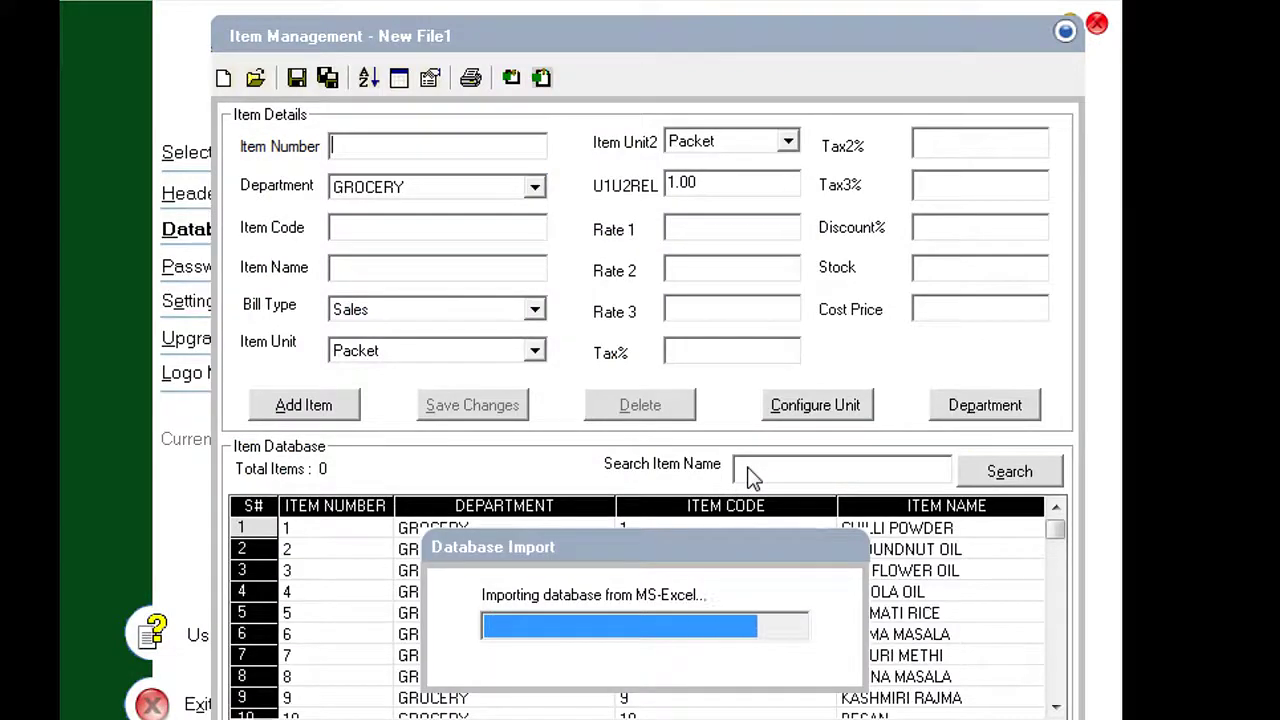
# Step: Look through the imported grocery items in the item database list
pyautogui.click(1056, 707)
pyautogui.click(1056, 707)
pyautogui.click(1056, 707)
pyautogui.click(1056, 707)
pyautogui.click(1056, 707)
pyautogui.click(1056, 707)
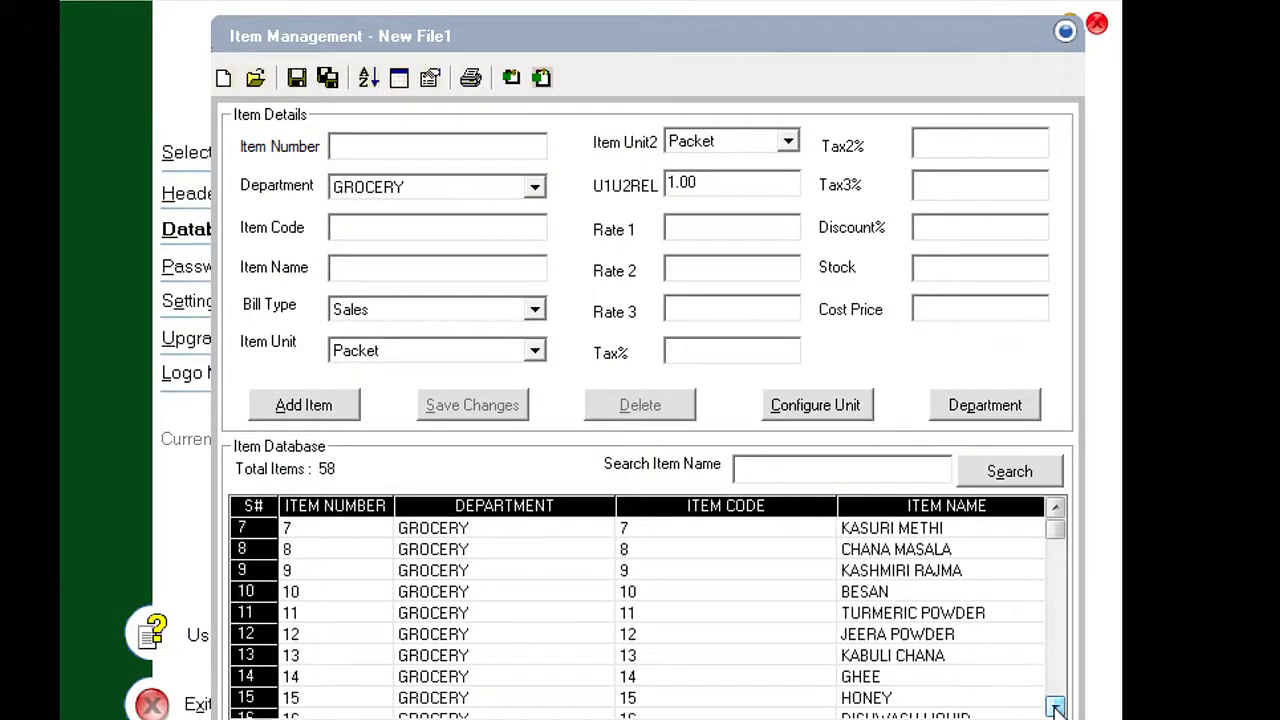
pyautogui.click(1056, 707)
pyautogui.click(1056, 707)
pyautogui.click(1056, 707)
pyautogui.click(1056, 707)
pyautogui.scroll(-4, 987, 690)
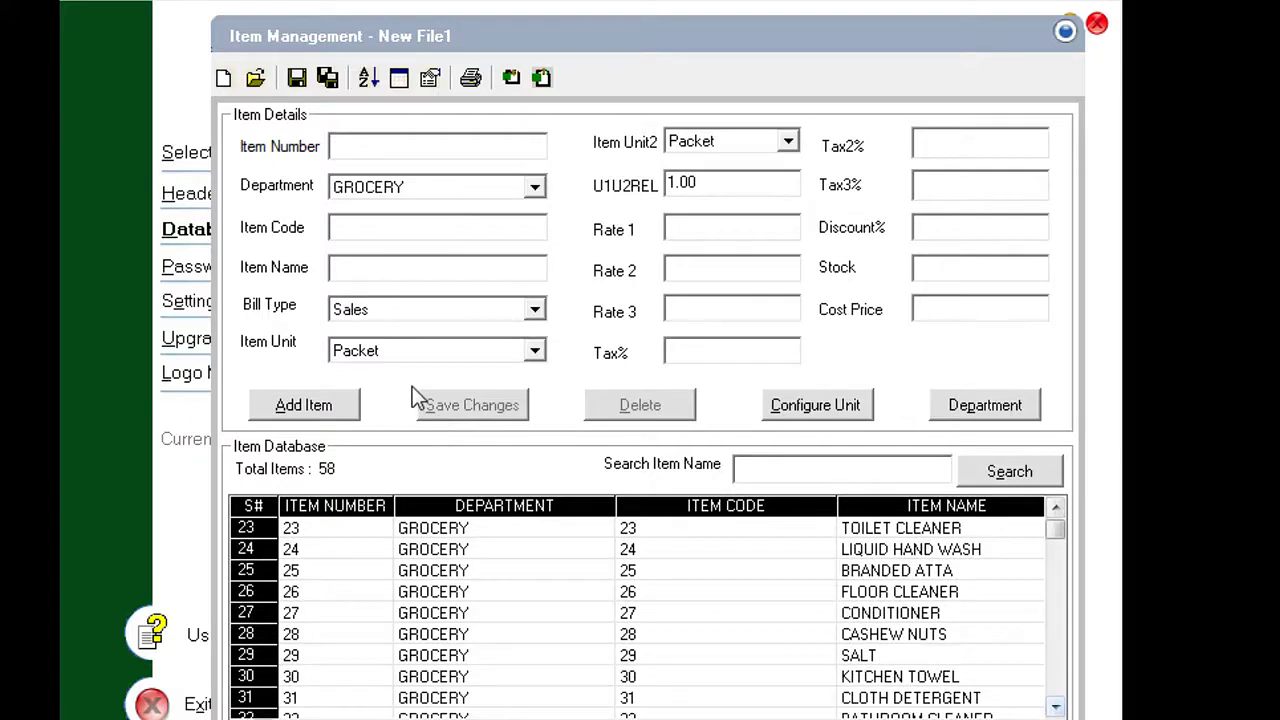
# Step: Save the item database as a WeP User Configuration file named GROCERY_MART_DATABASE
pyautogui.click(296, 78)
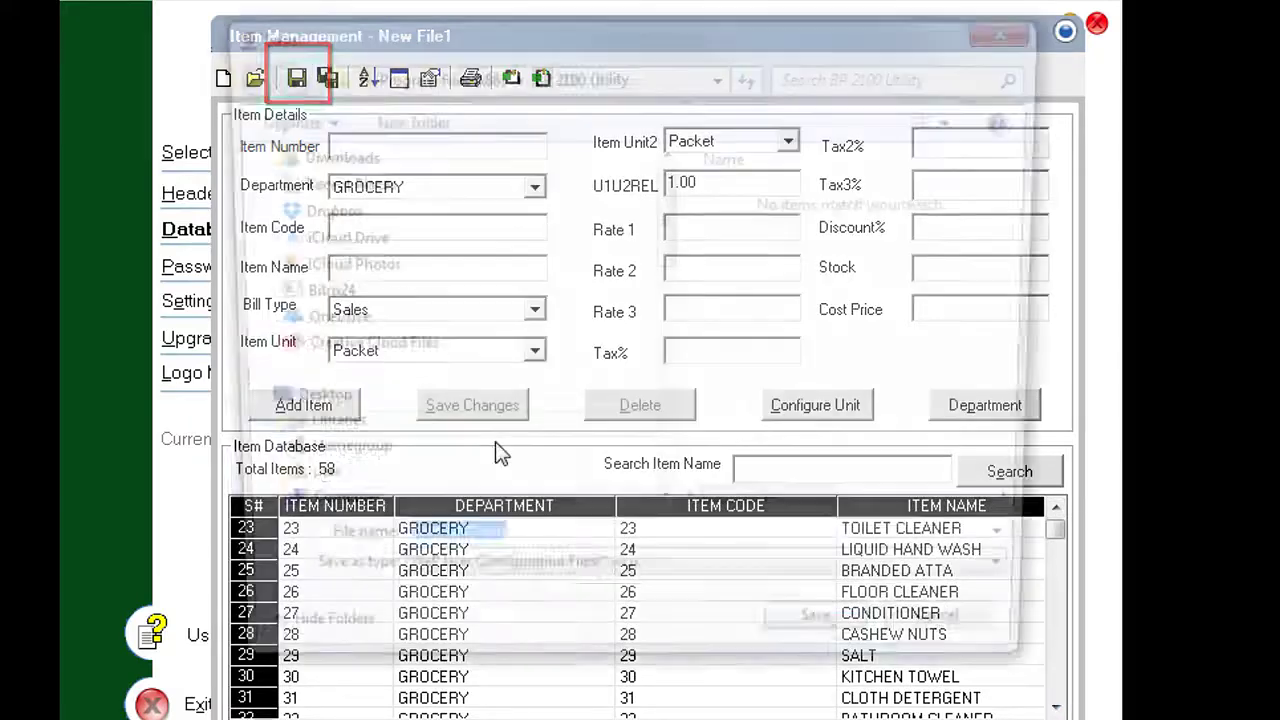
pyautogui.write('GROCERY_MART_DATABASE')
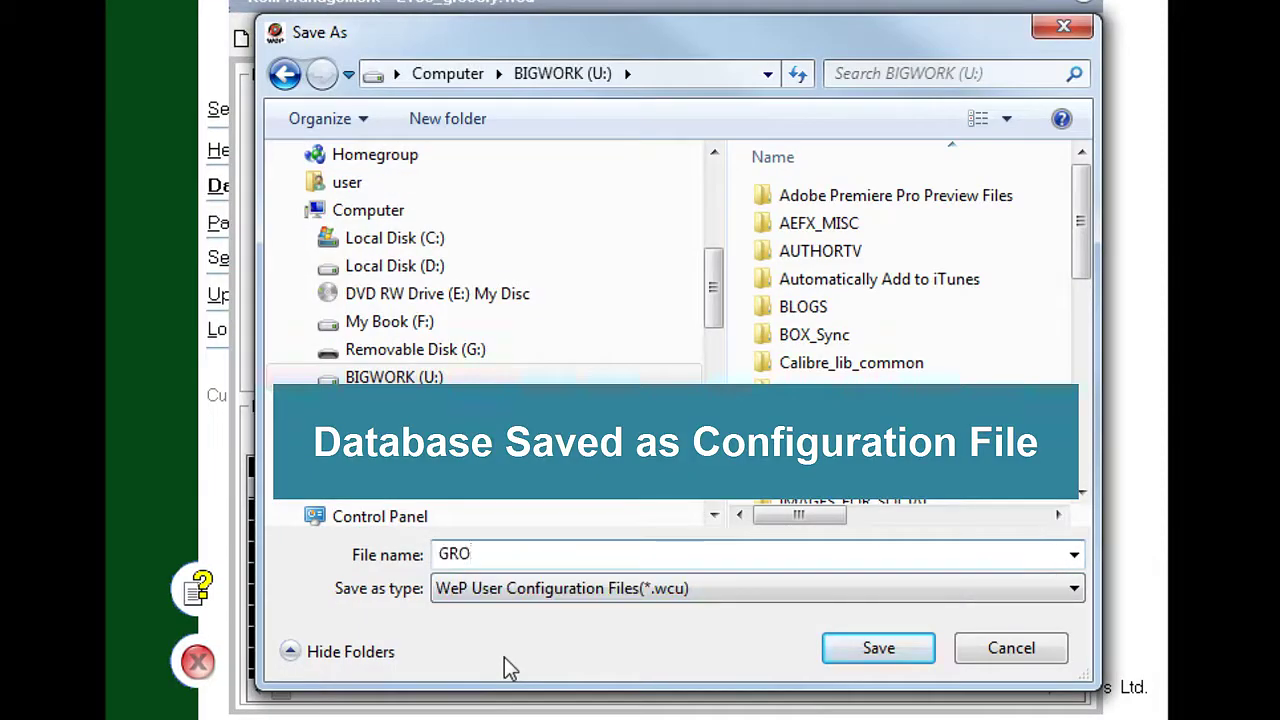